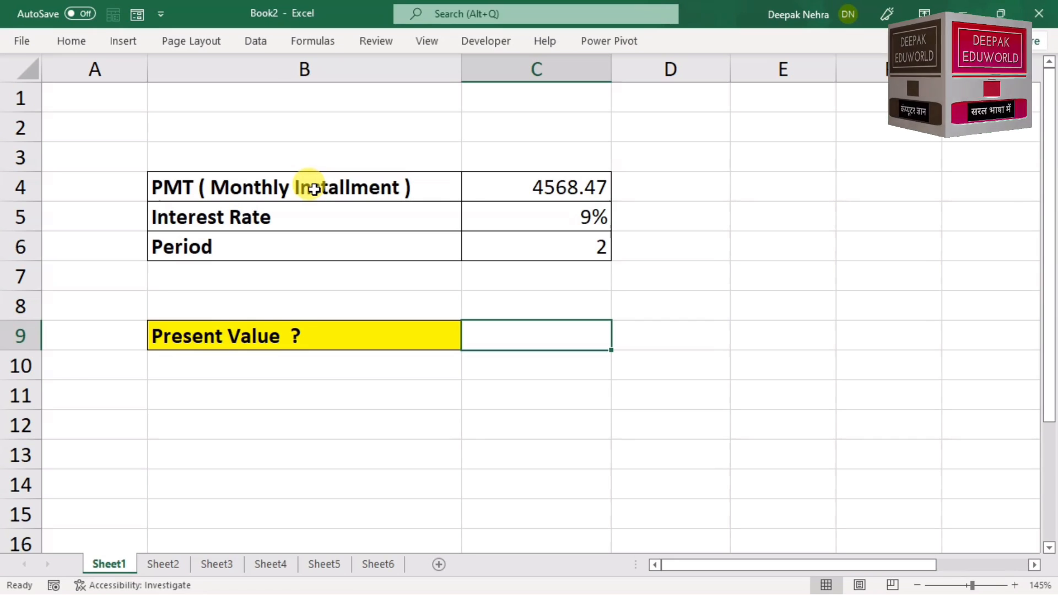
Review the monthly installment, interest rate and period values in C4:C6.
left_click(508, 188)
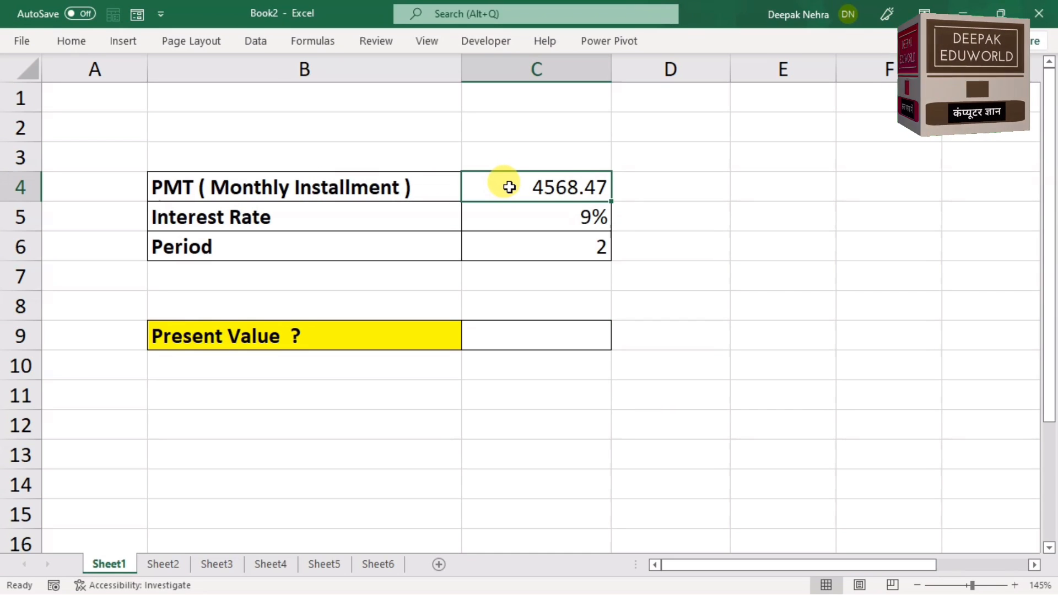
left_click(501, 214)
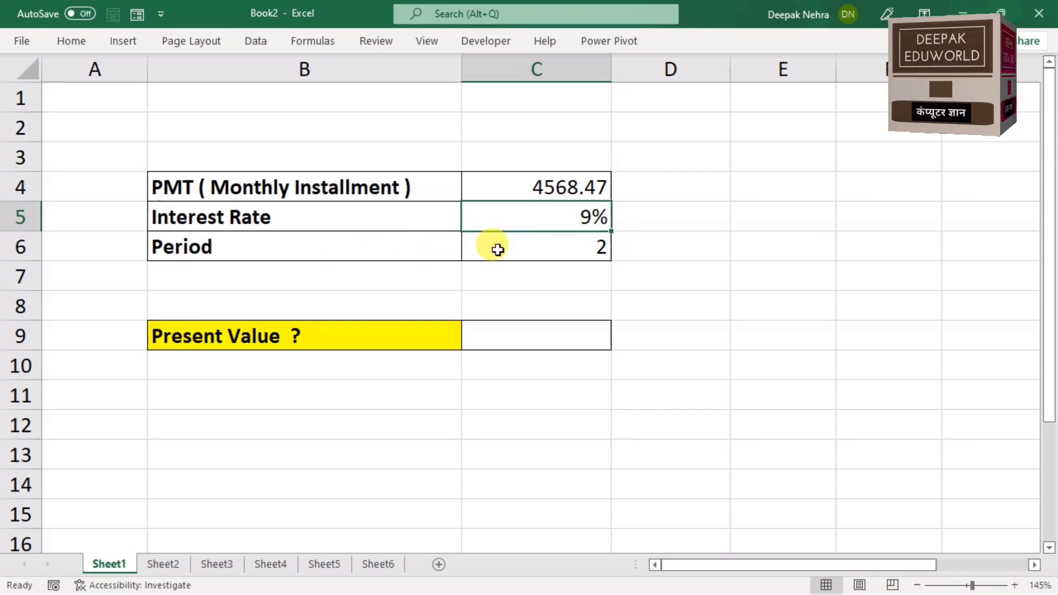
left_click(537, 242)
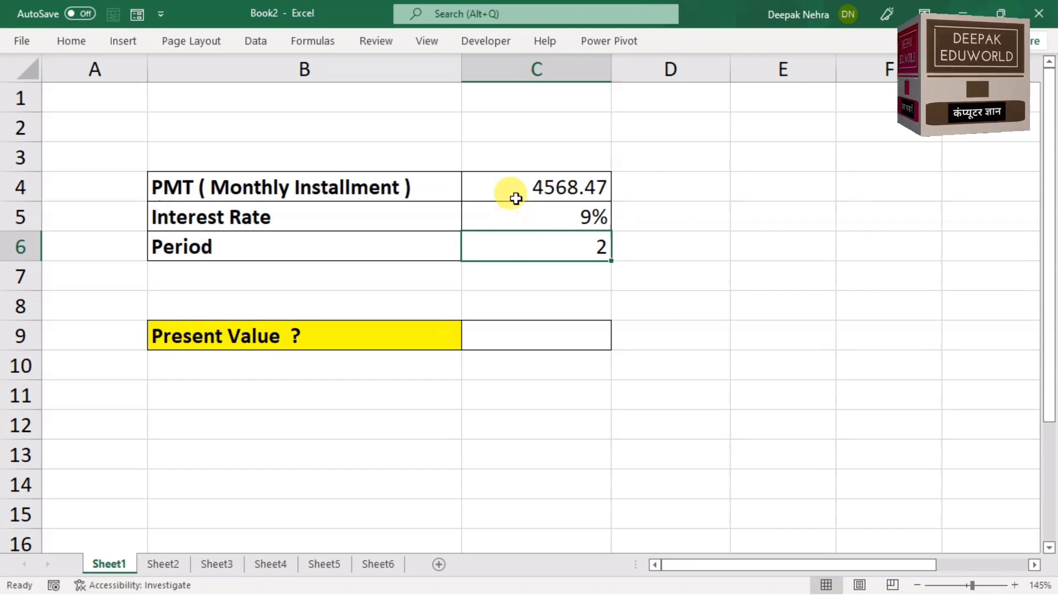
left_click(501, 182)
left_click(504, 214)
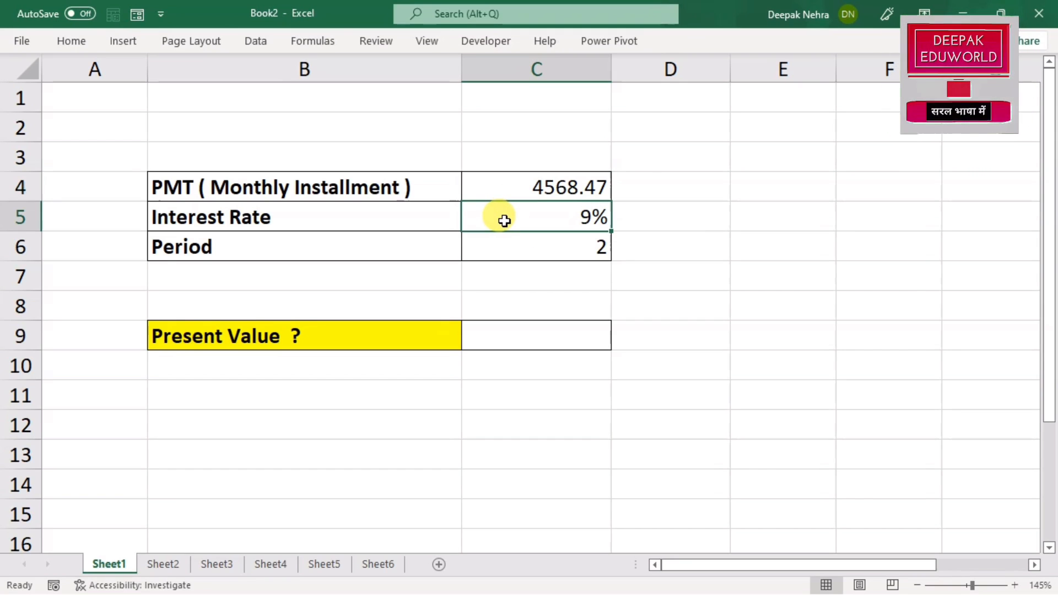
left_click(509, 247)
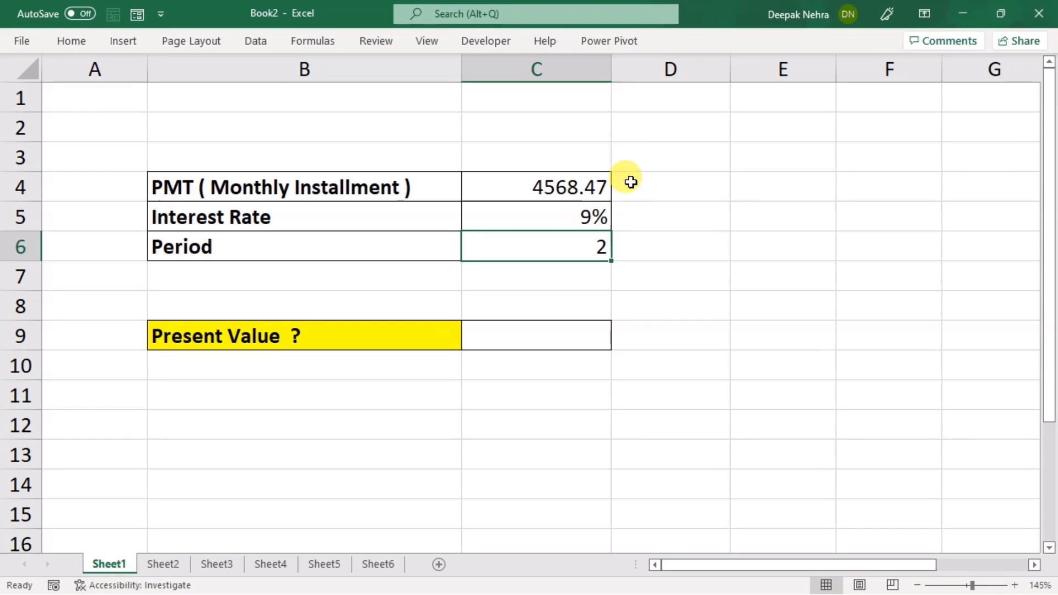
Start a PV formula in C9 with C5/12 as the rate and C6*12 as the number of periods.
left_click(515, 328)
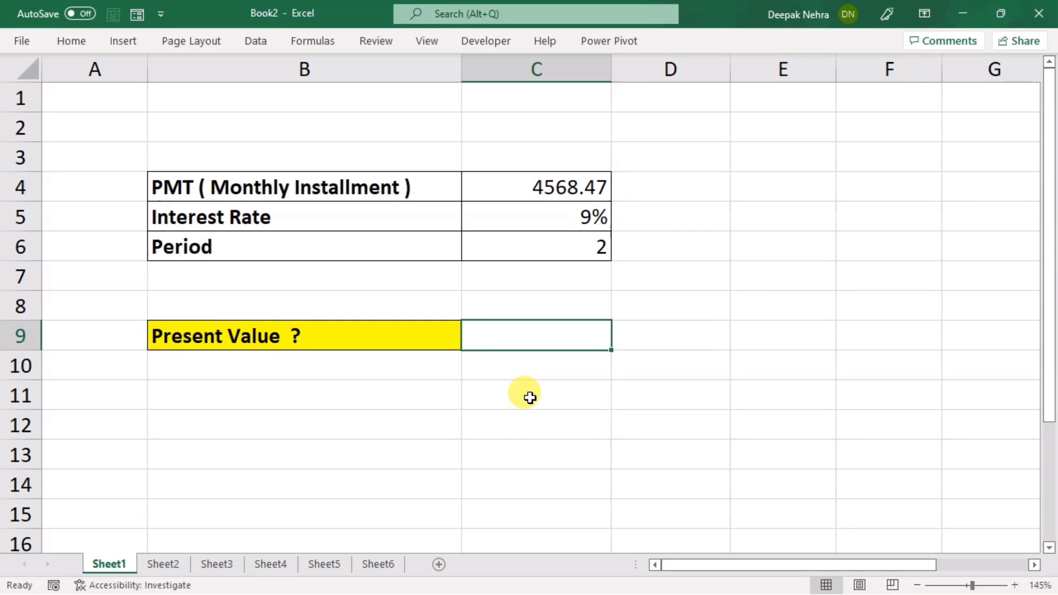
type("=pv")
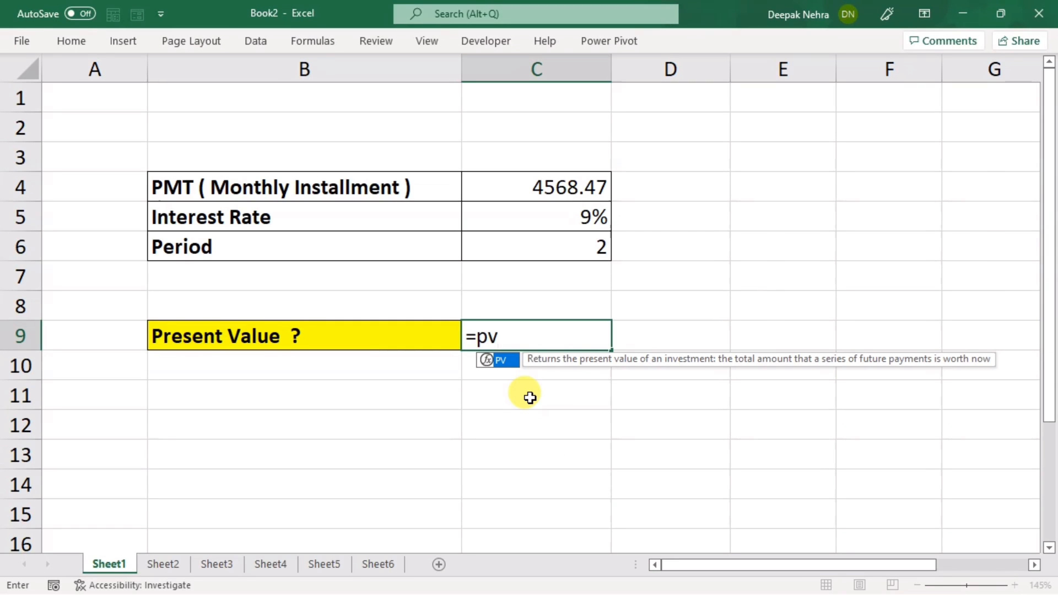
key("Tab")
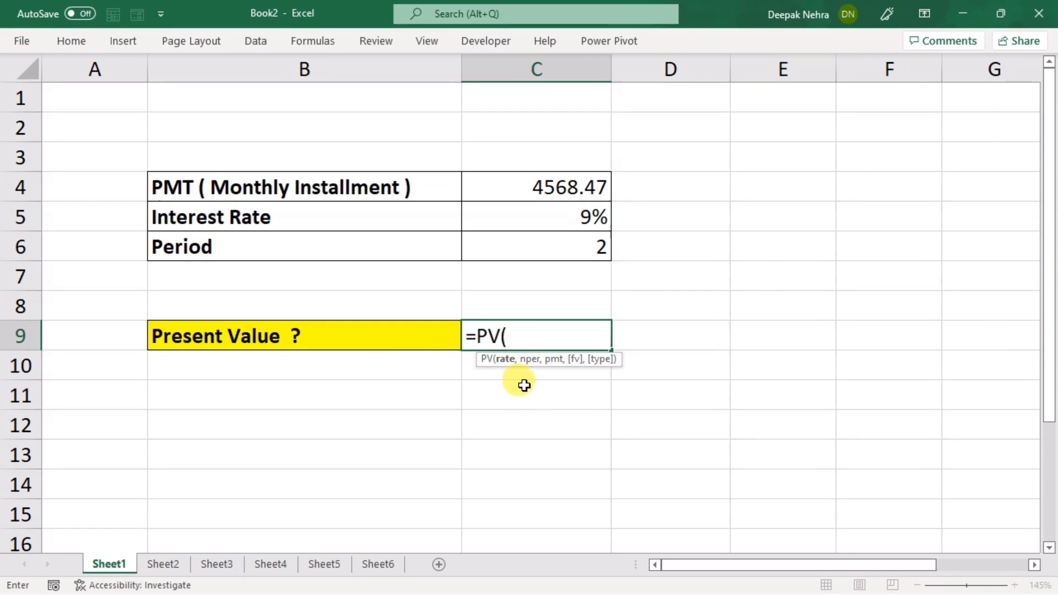
left_click(544, 215)
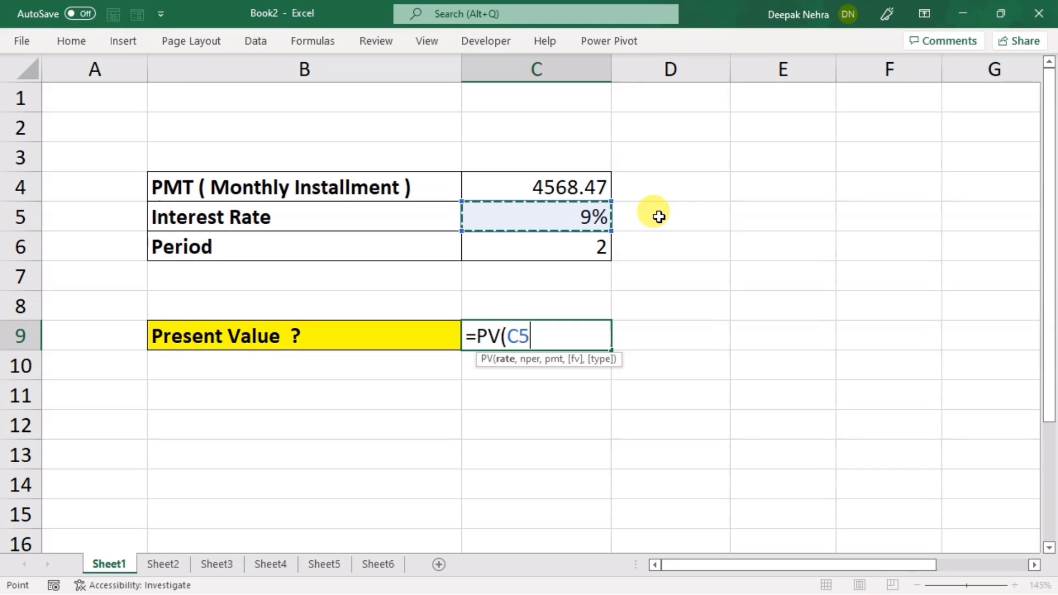
type("/12")
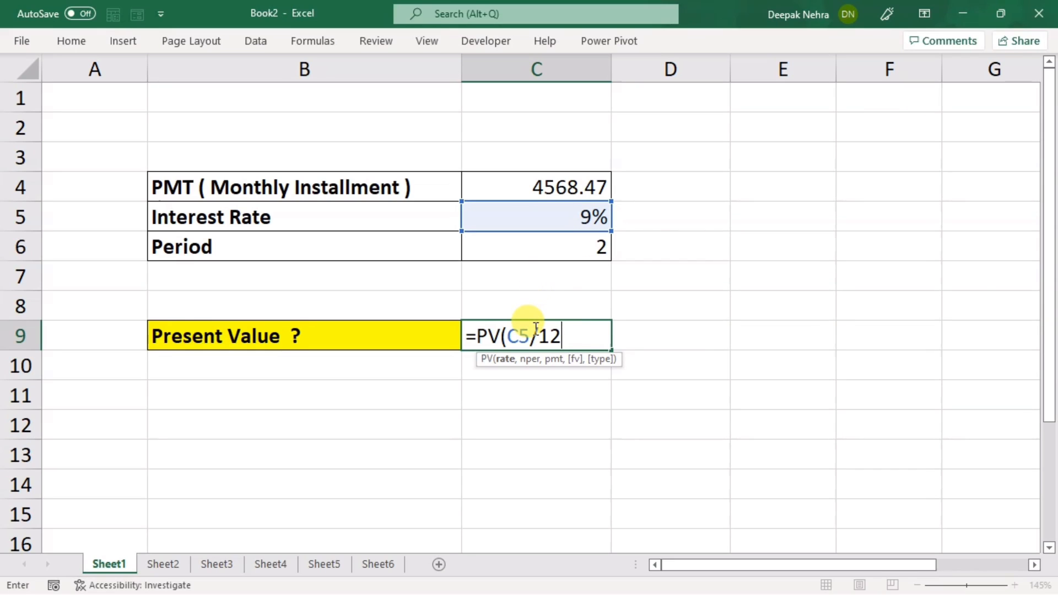
type(",")
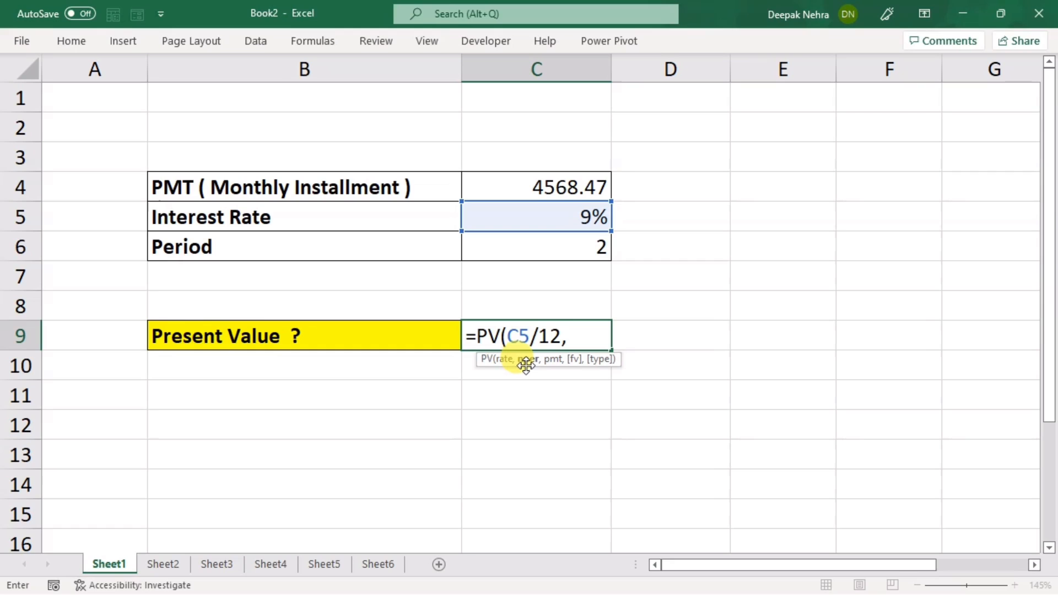
left_click(539, 246)
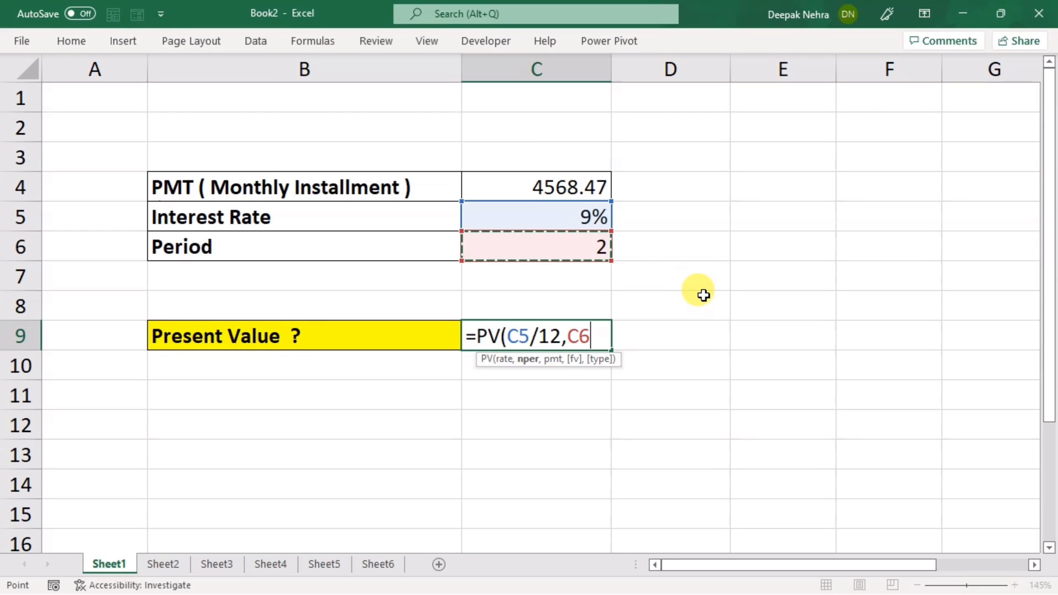
type("12")
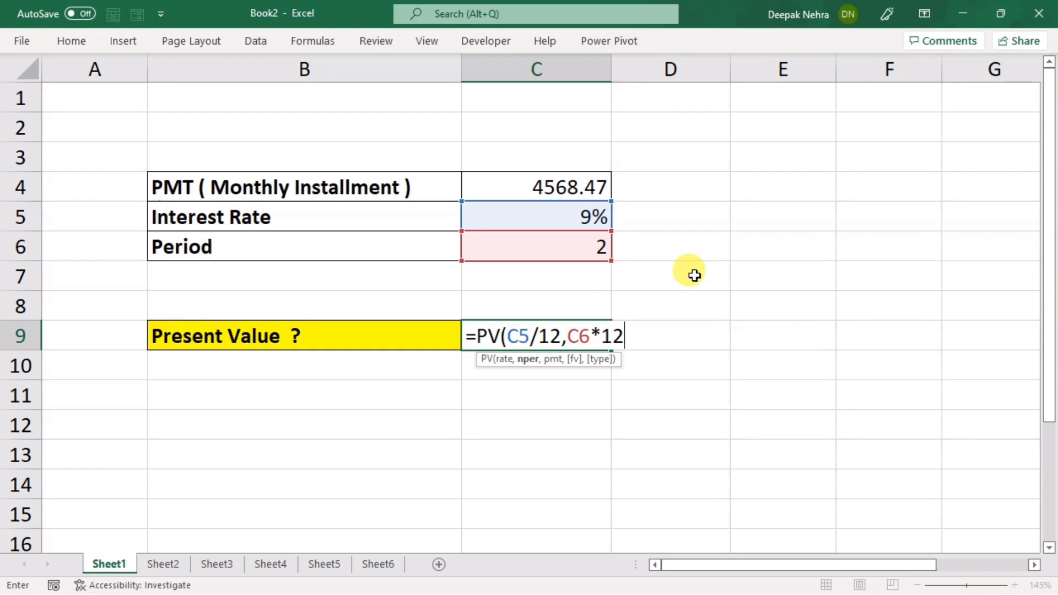
type(",")
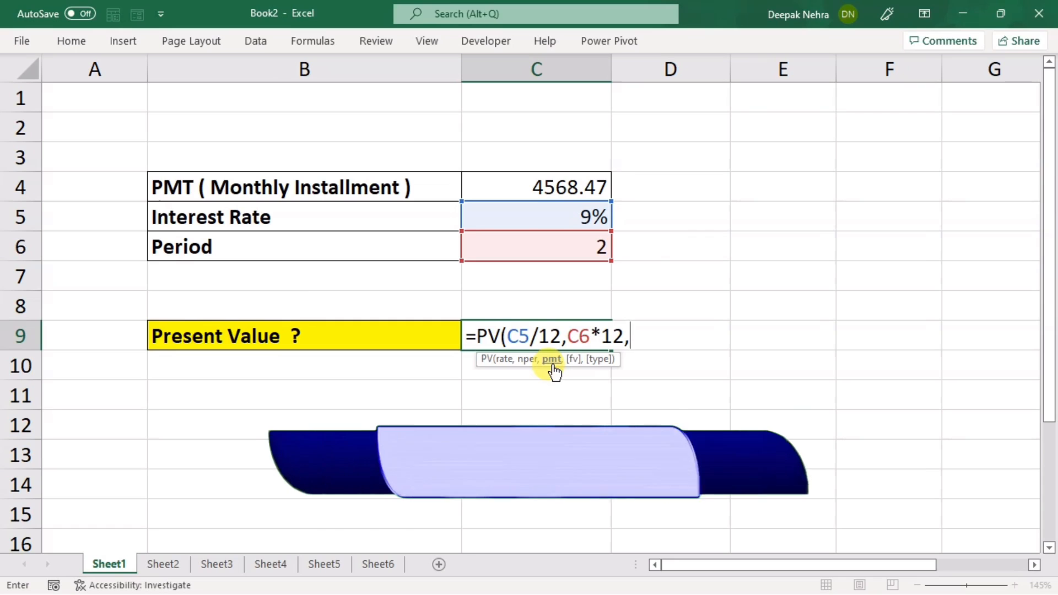
Complete the PV formula in C9 with C4 as the payment, an empty future value and type 0.
left_click(524, 186)
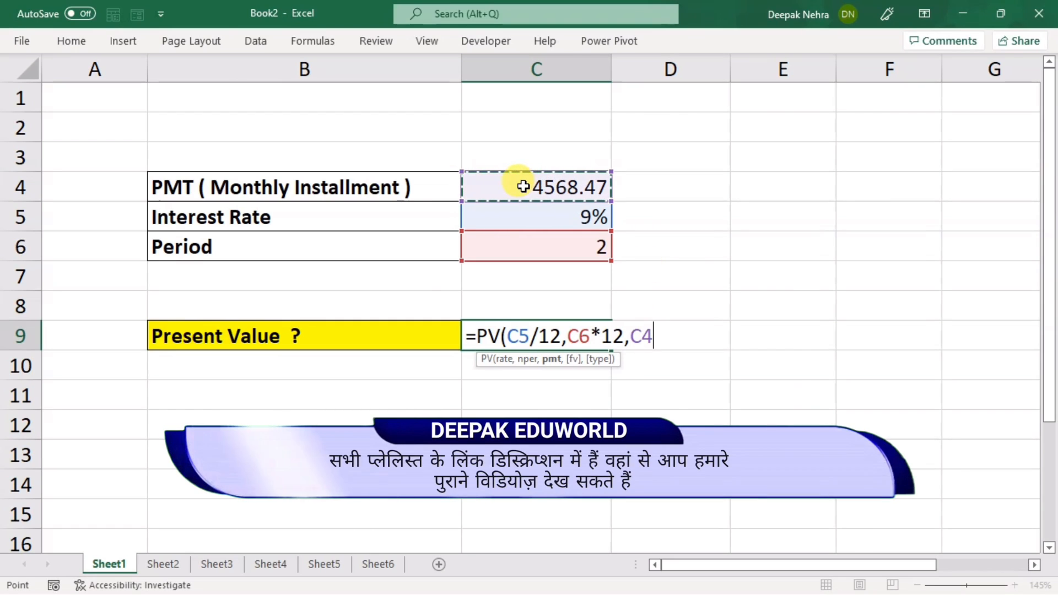
type(",")
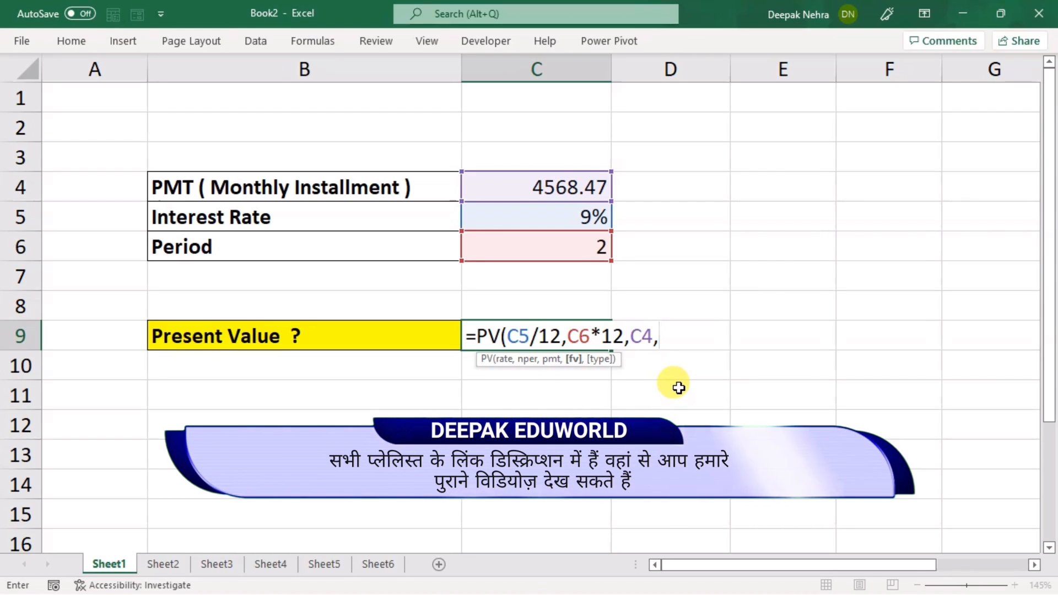
type(",")
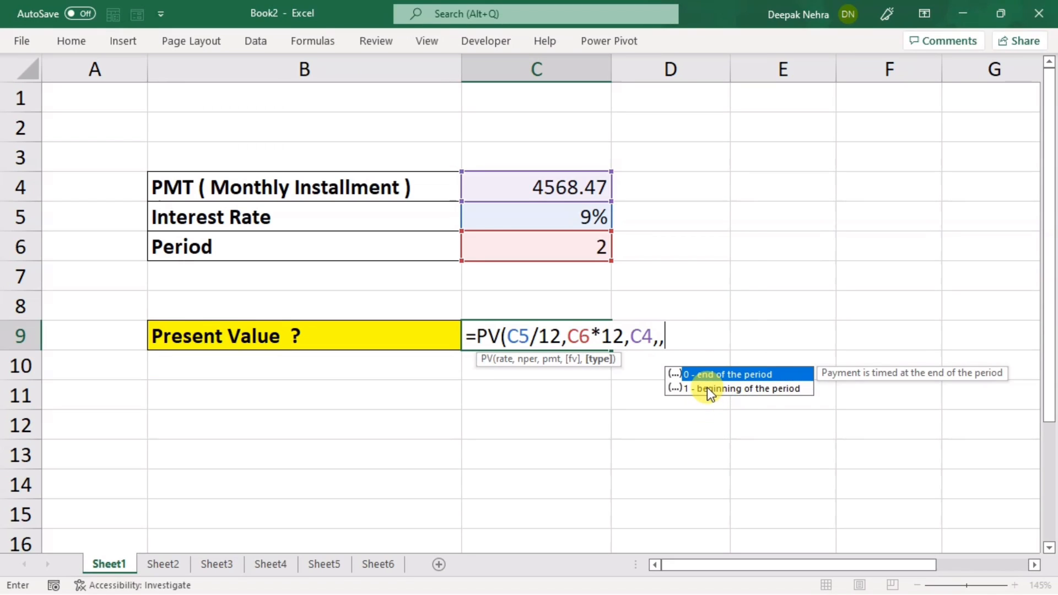
type("0")
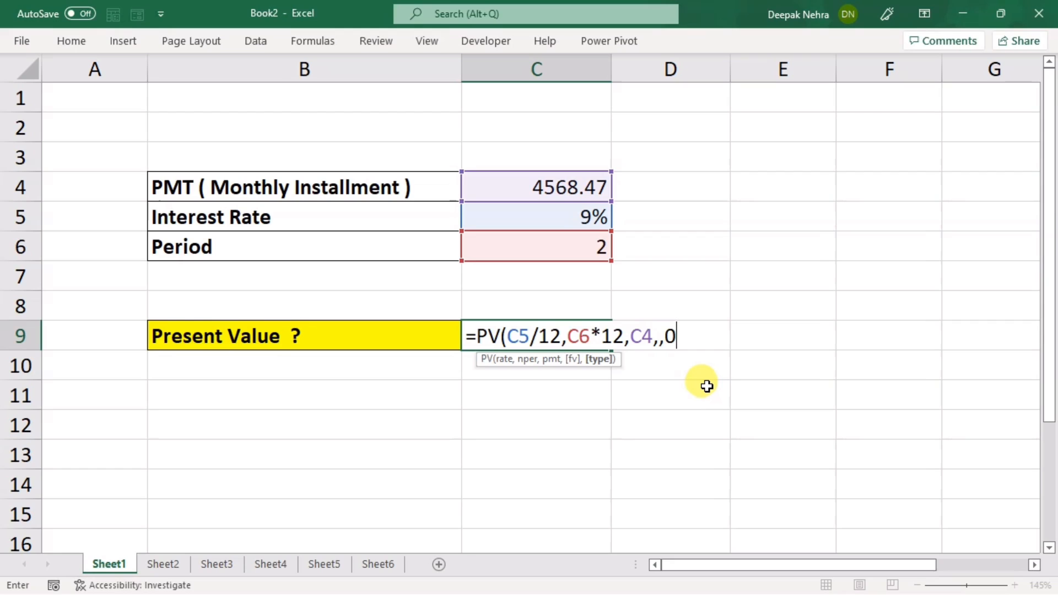
type(")")
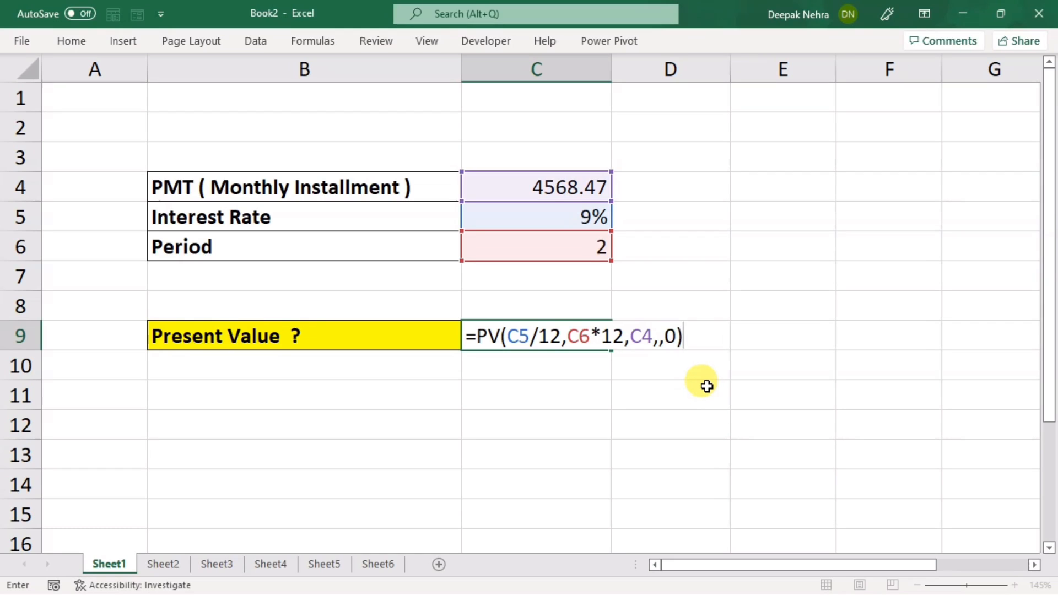
key("Return")
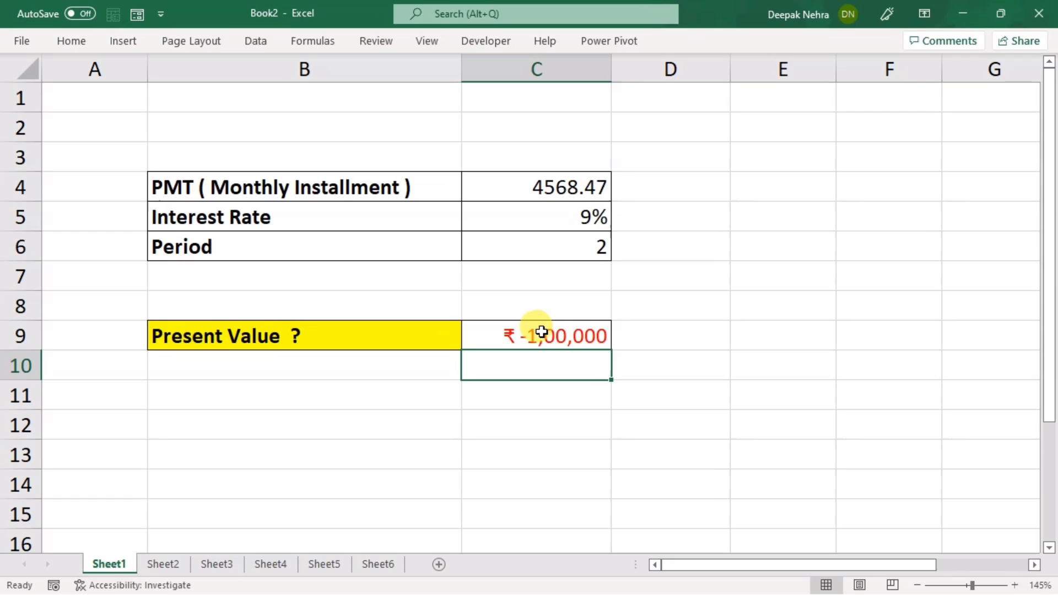
Change the monthly installment in C4 to -4568.47.
left_click(519, 184)
double_click(519, 185)
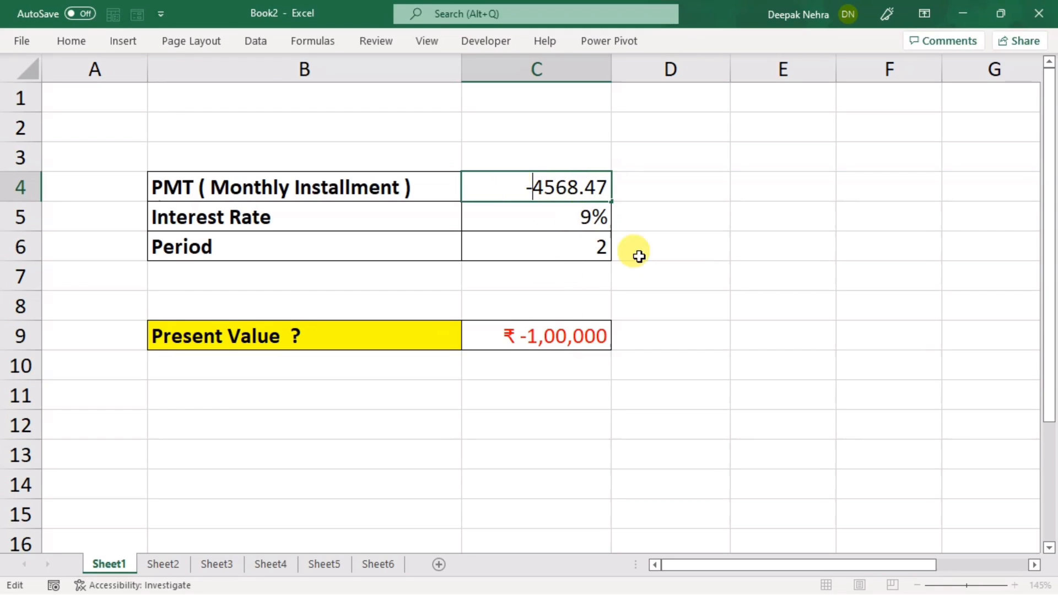
key("Return")
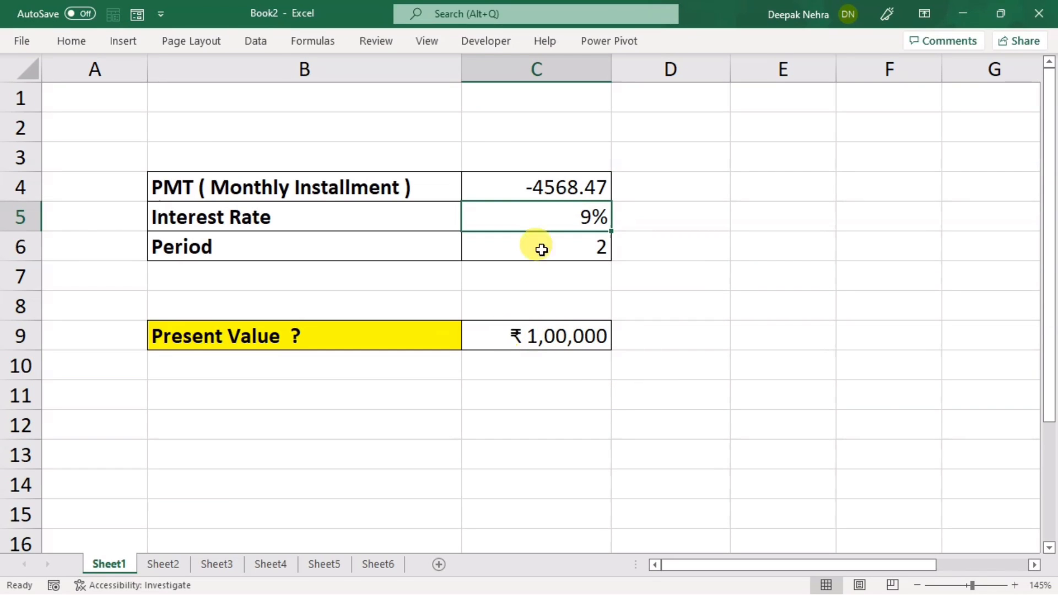
Remove the minus sign from the monthly installment in C4, making it 4568.47.
double_click(534, 189)
left_click(468, 189)
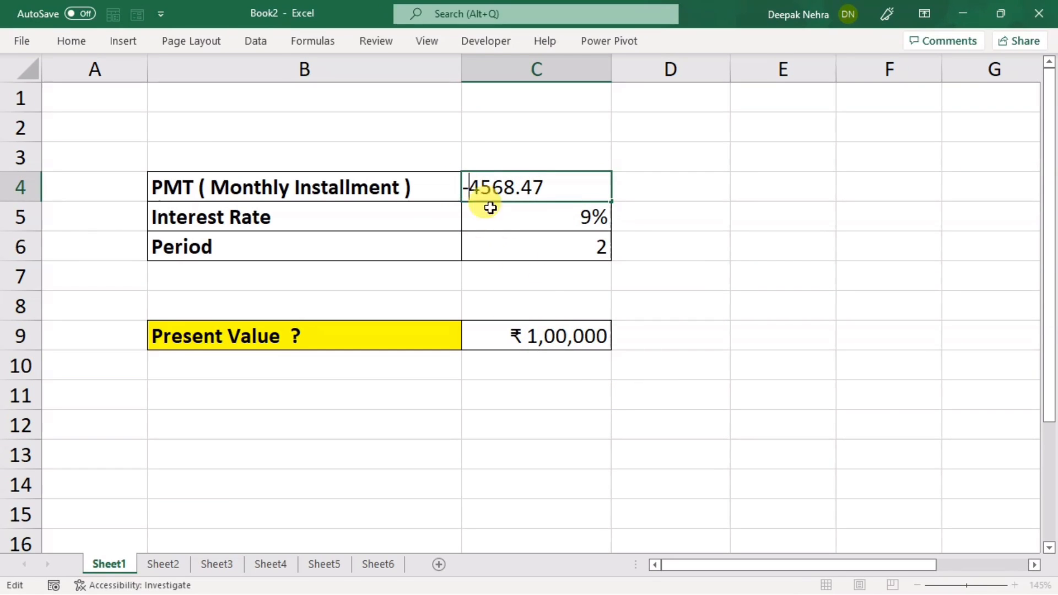
key("BackSpace")
key("Return")
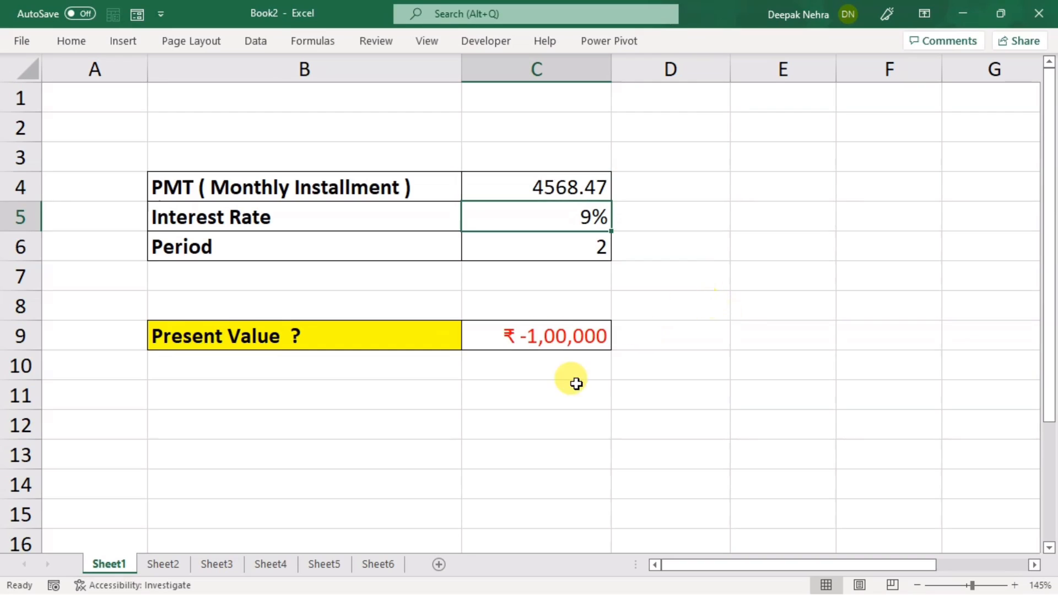
Try negating the present value formula in C9 by placing a minus sign before PV.
left_click(503, 338)
double_click(503, 337)
left_click(476, 337)
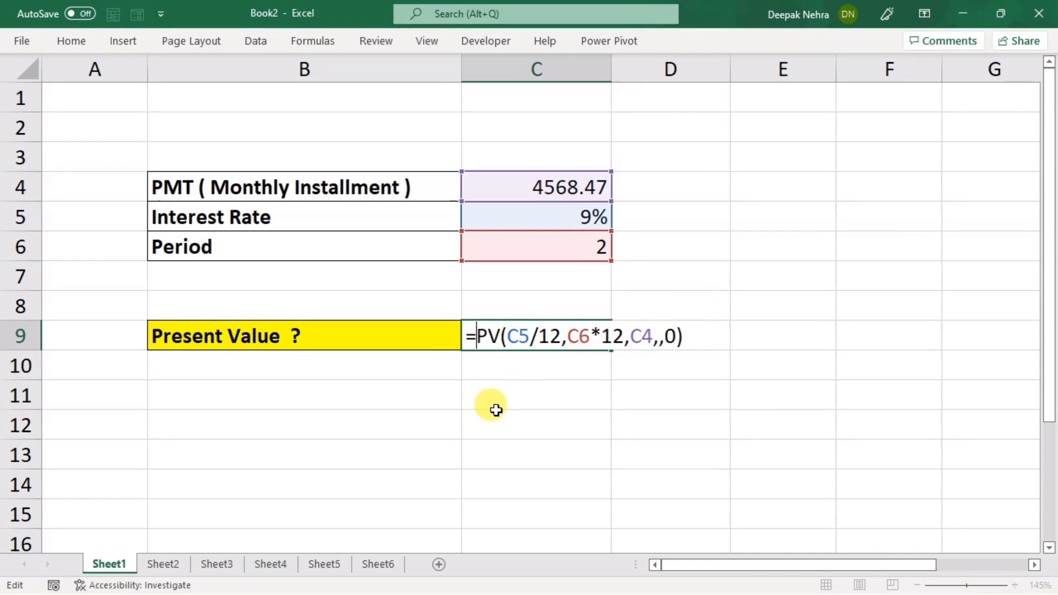
type("-")
key("Return")
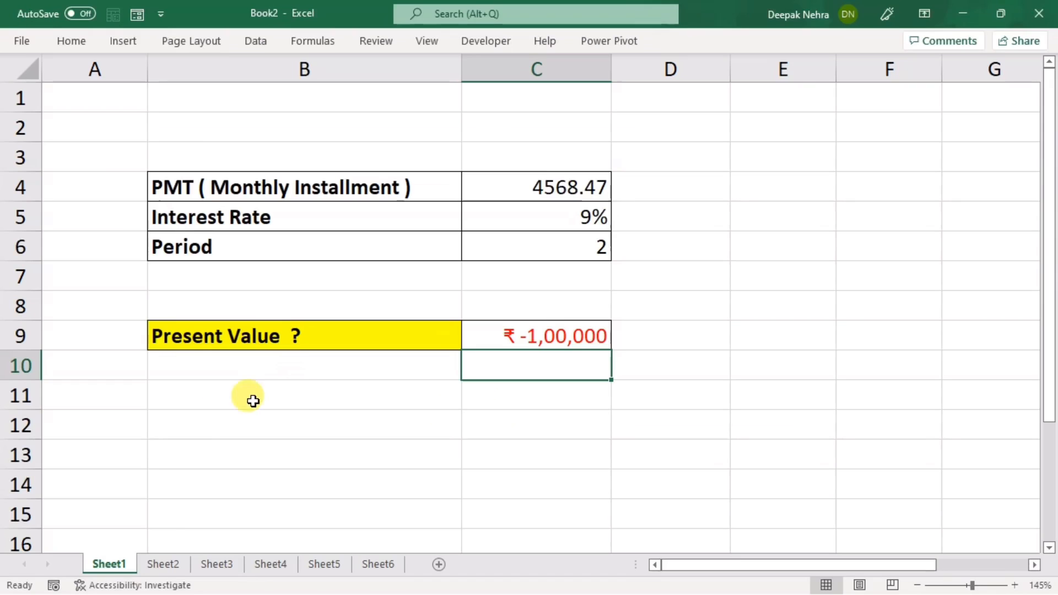
On Sheet2, start a PMT formula in the EMI cell C6 with C3/12 as the rate.
left_click(160, 560)
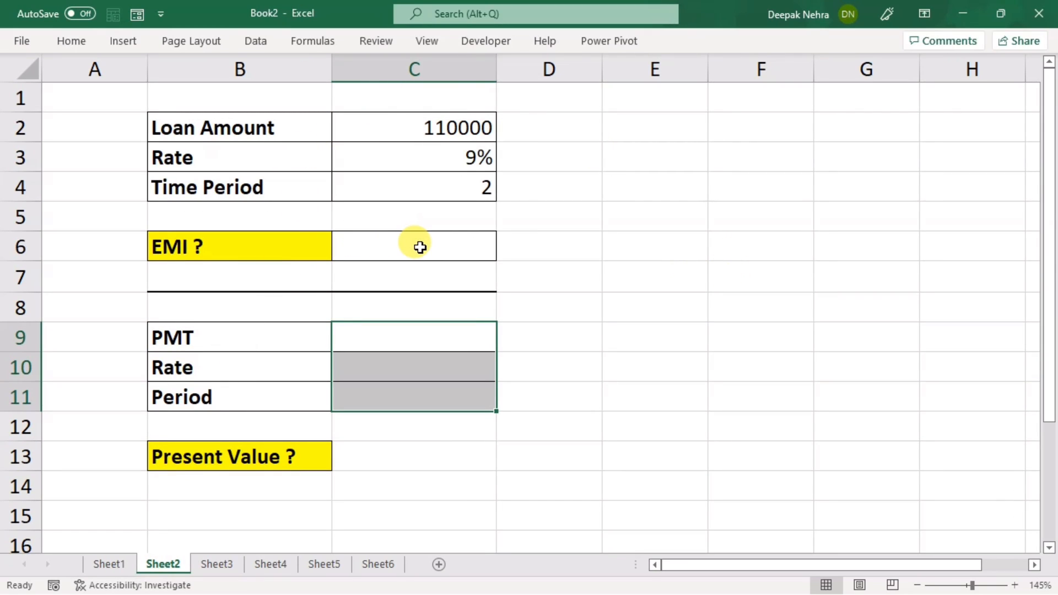
left_click(415, 124)
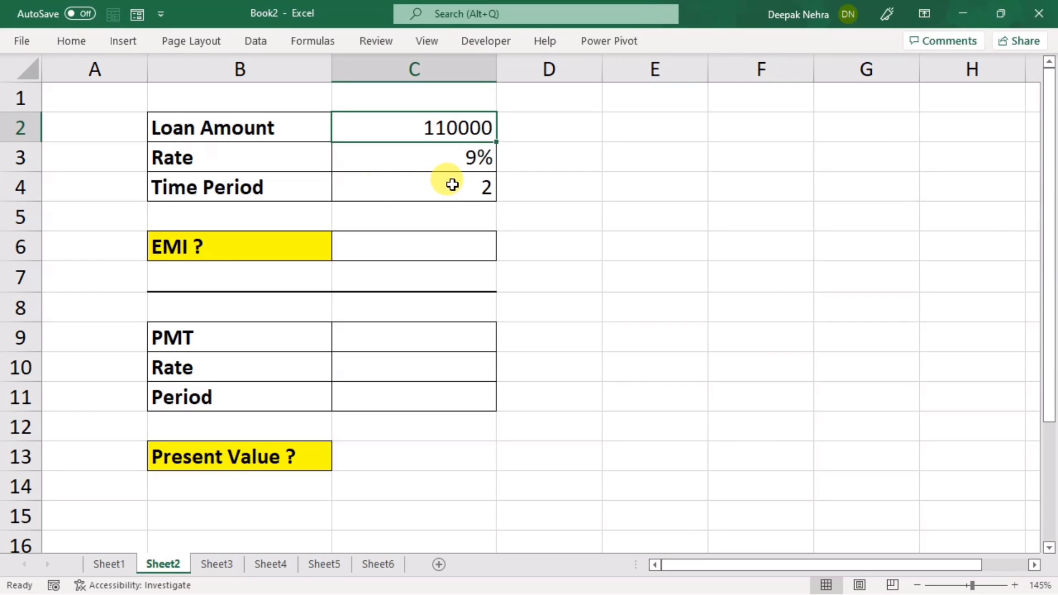
left_click(413, 242)
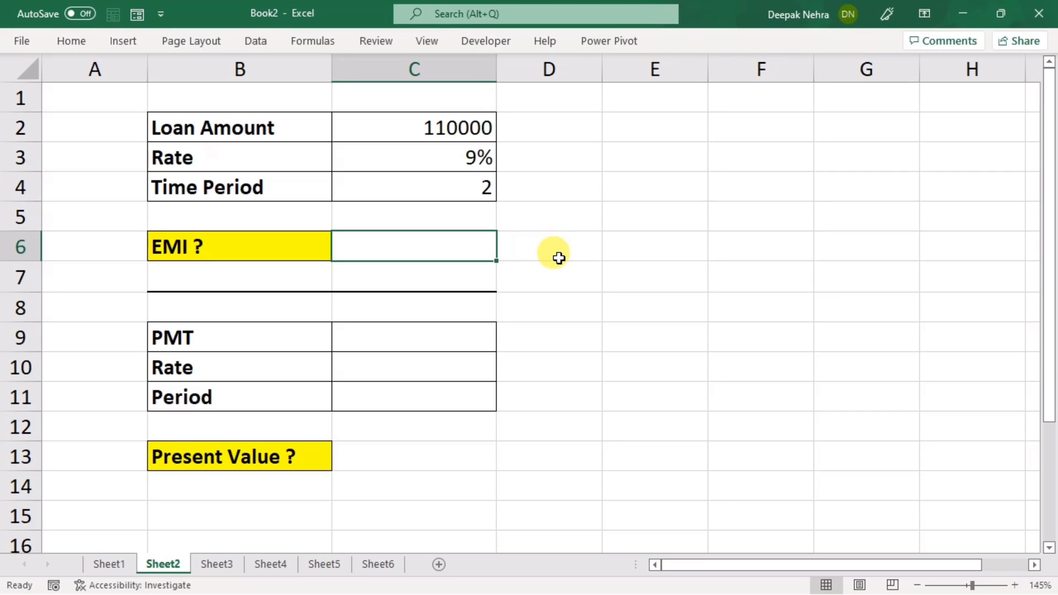
type("=pmt")
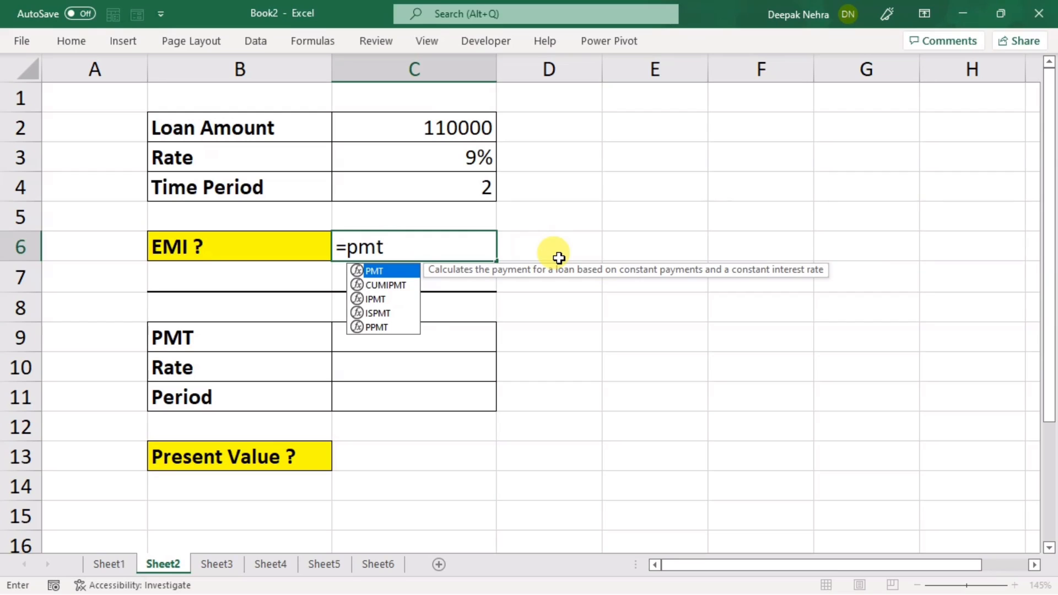
key("Tab")
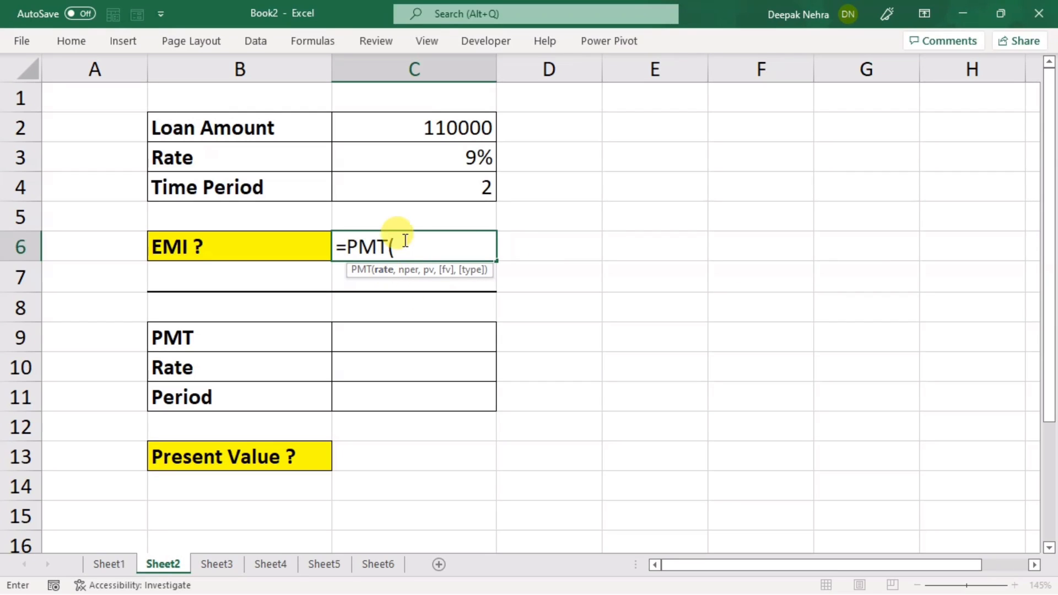
left_click(437, 157)
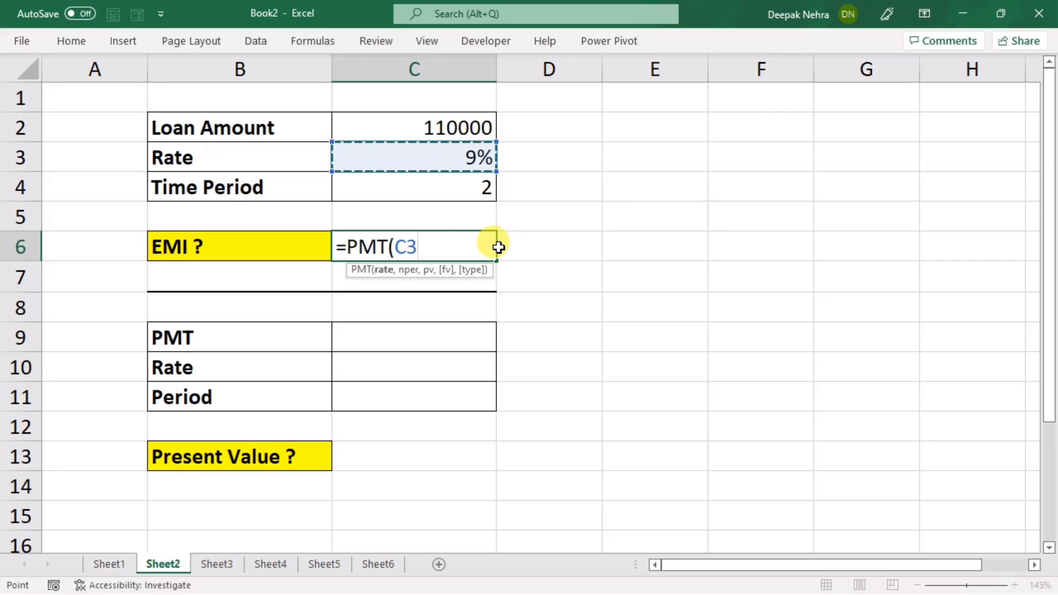
type("/")
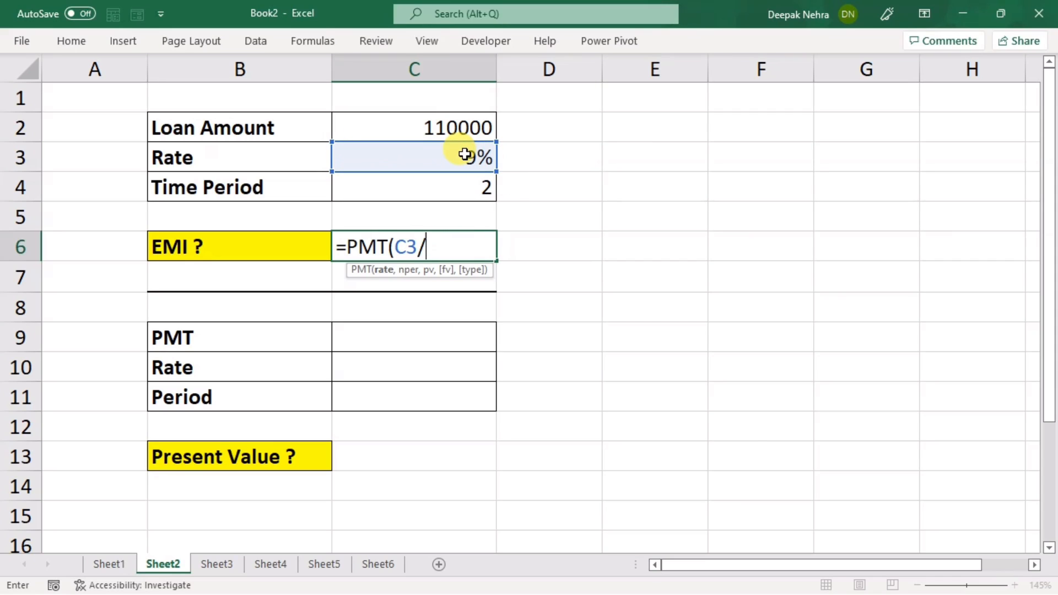
type("12")
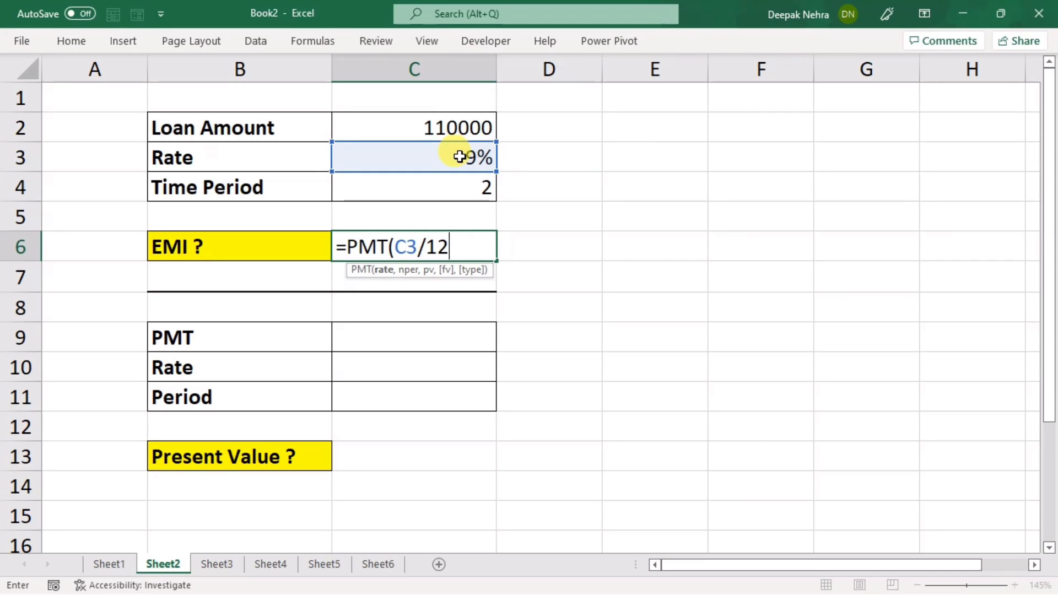
type(",")
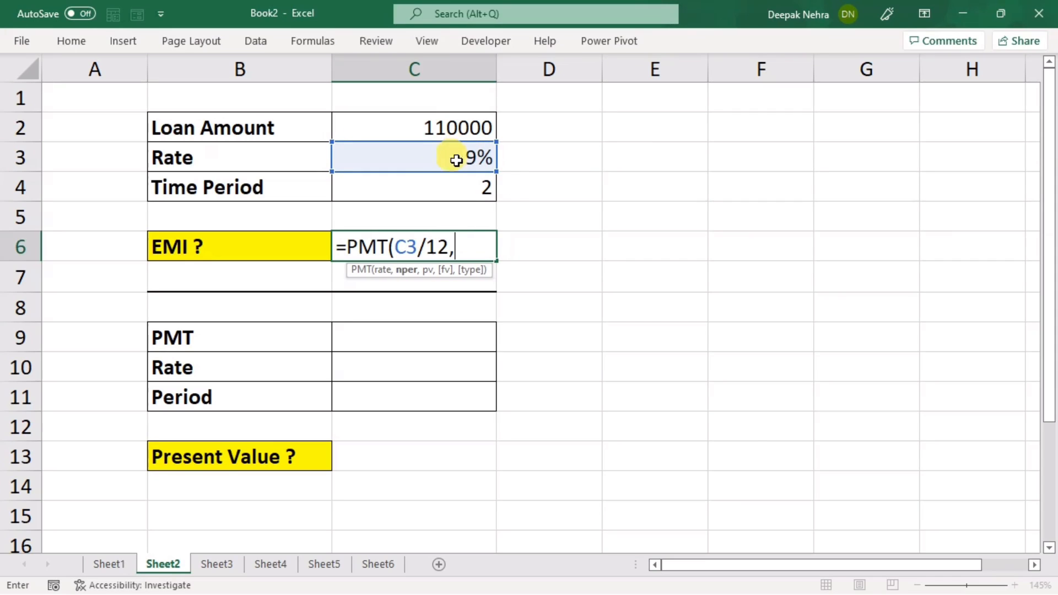
Complete the PMT formula in C6 with C4*12 as the number of periods and C2 as the present value.
left_click(429, 188)
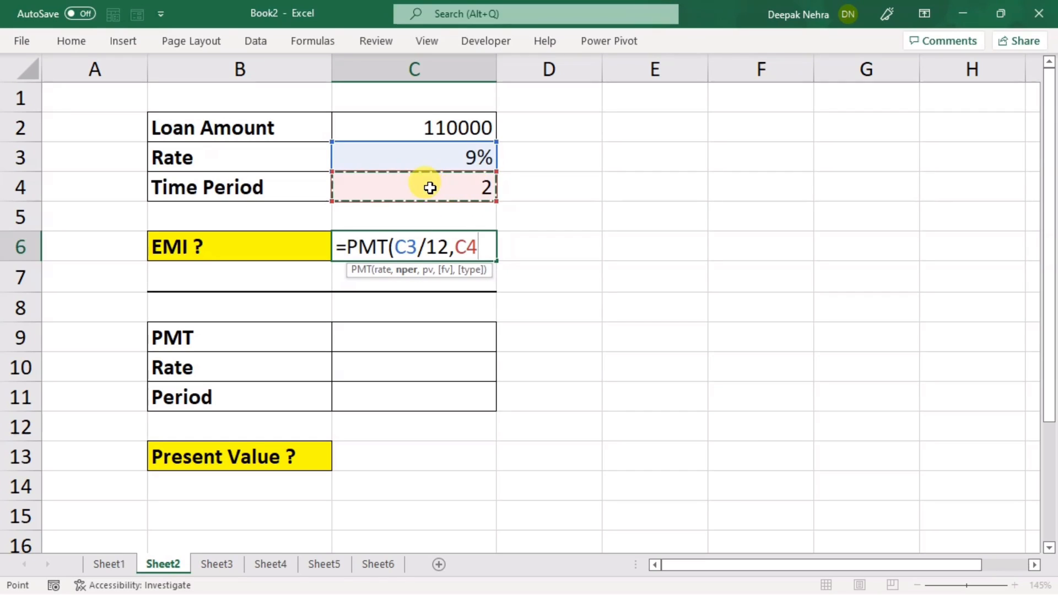
type("*1")
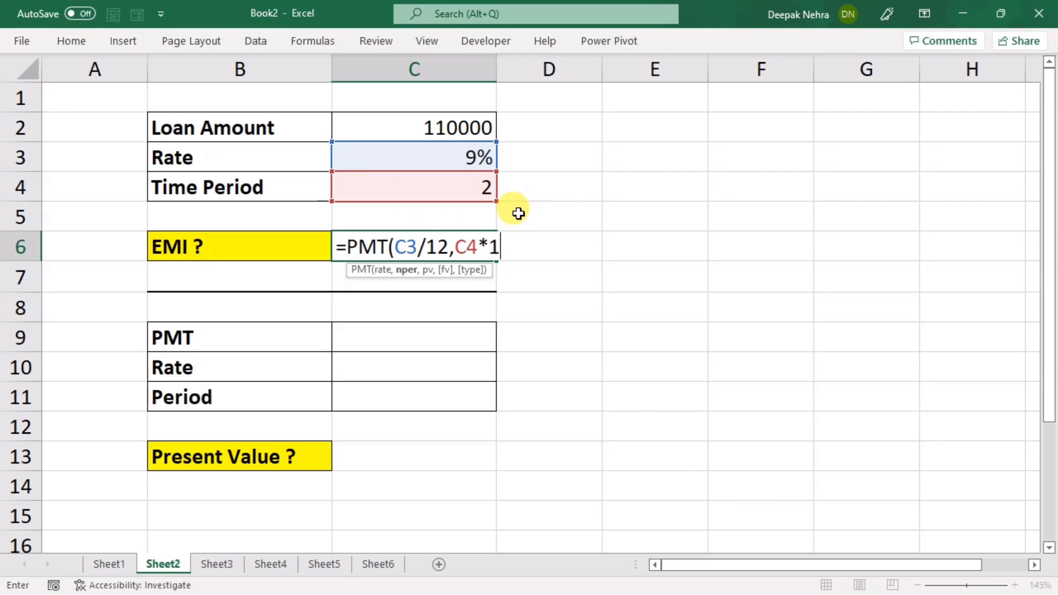
type("2,")
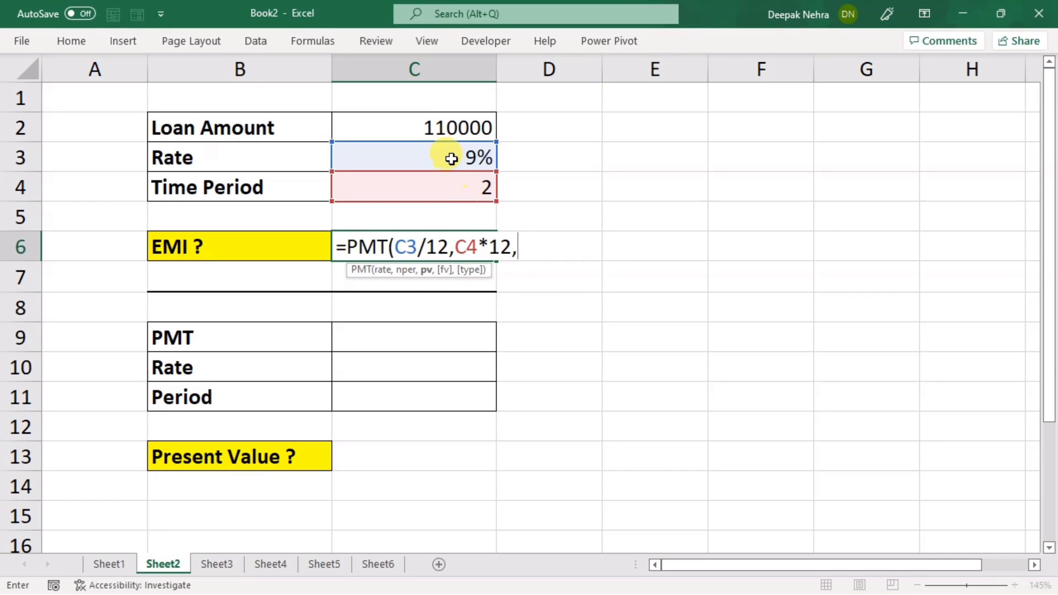
left_click(429, 127)
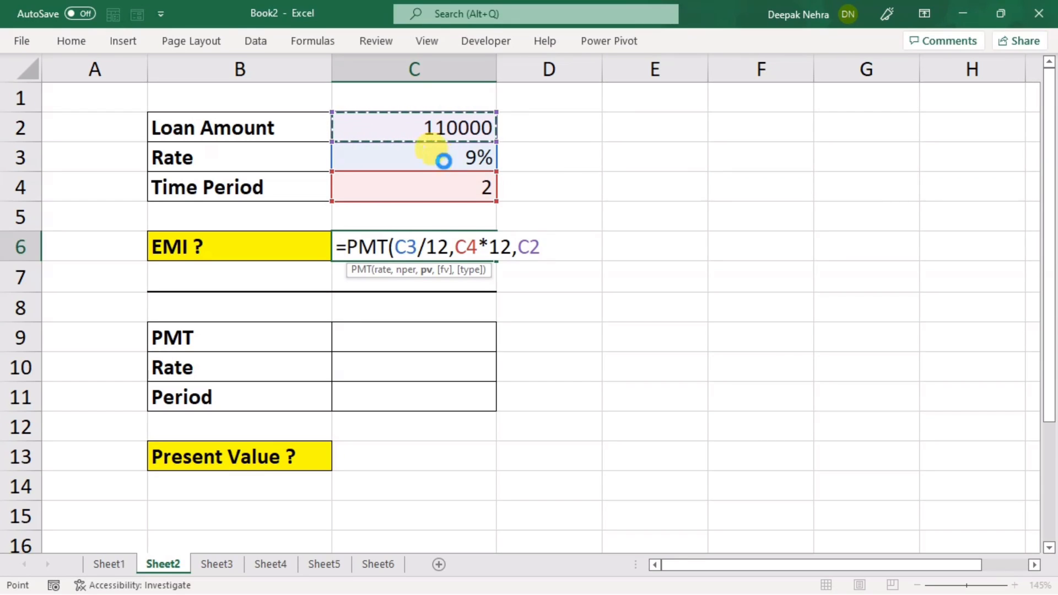
key("Return")
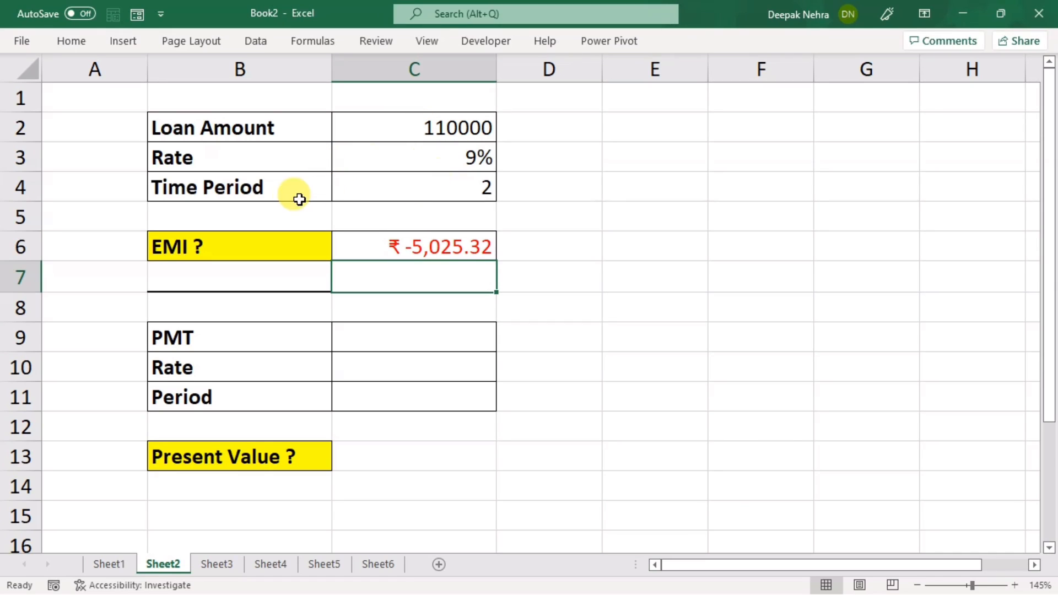
Fill in the second table with PMT 5025.32 in C9, rate 9% in C10 and period 2 in C11.
left_click(417, 244)
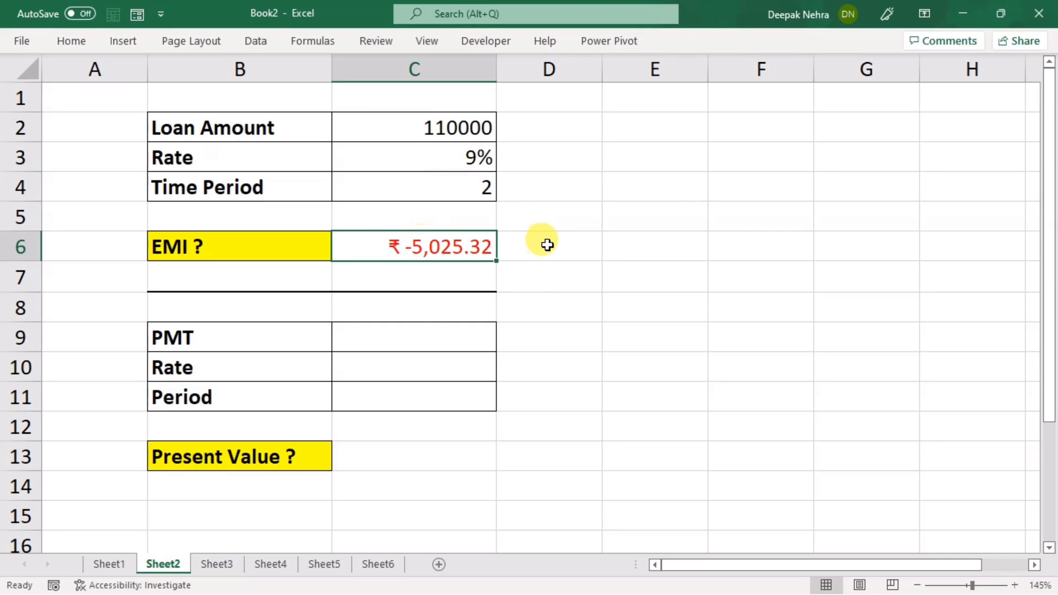
left_click(402, 343)
type("5")
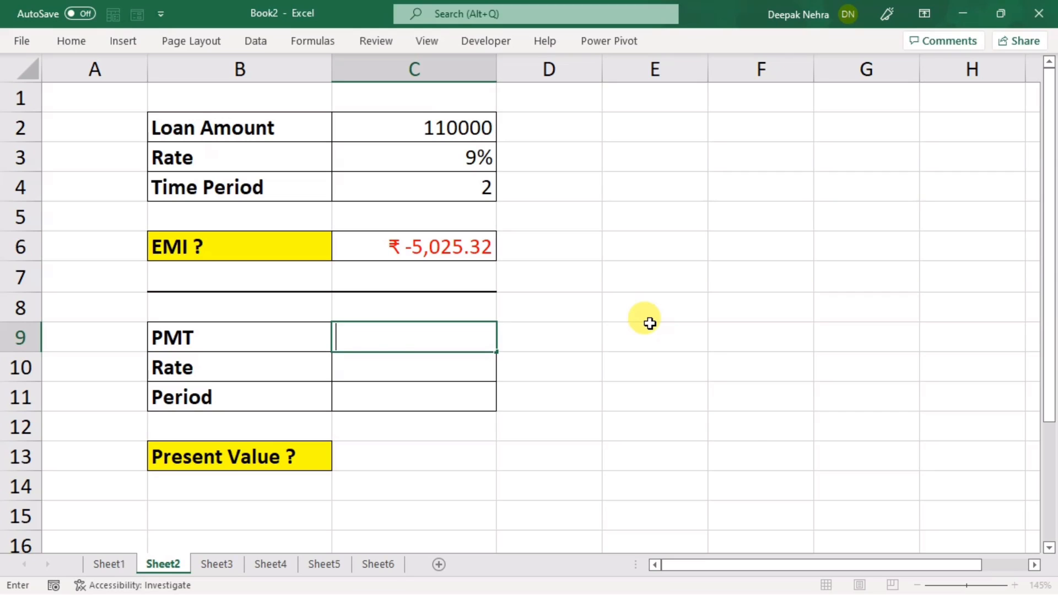
type("5025.32")
left_click(437, 360)
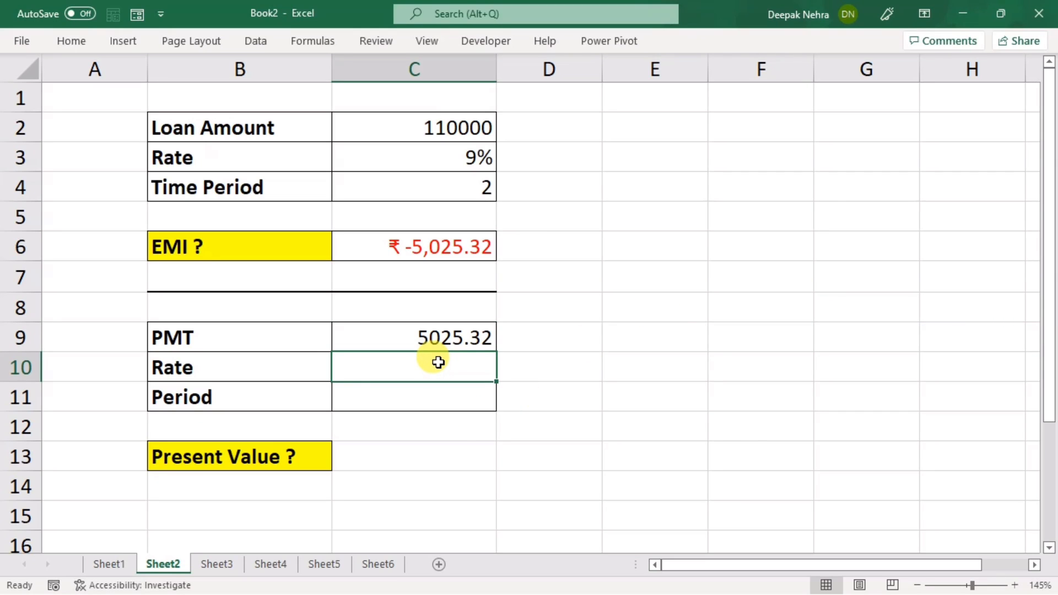
type("9%")
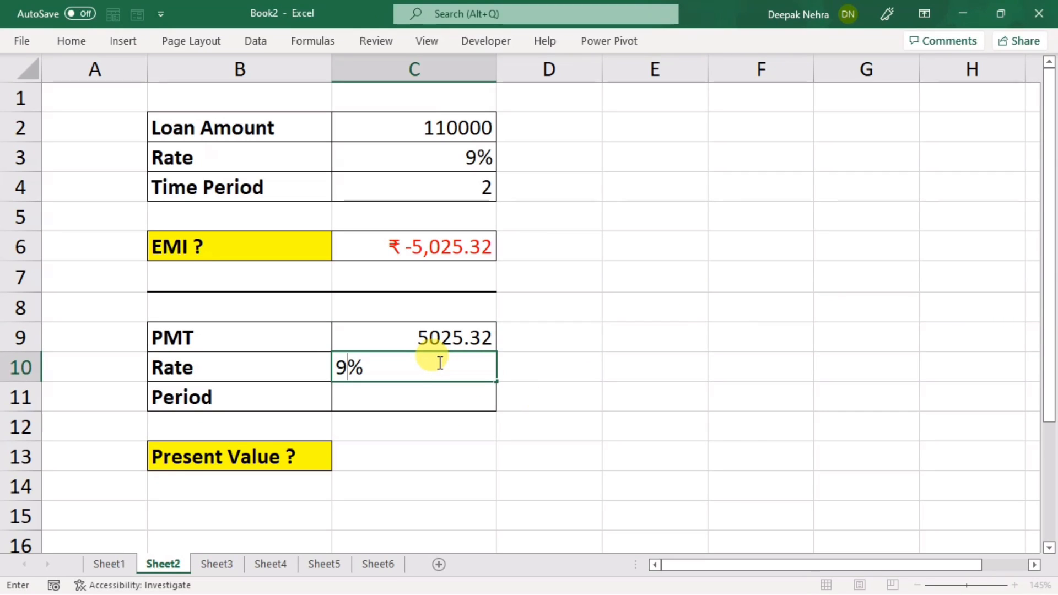
left_click(431, 390)
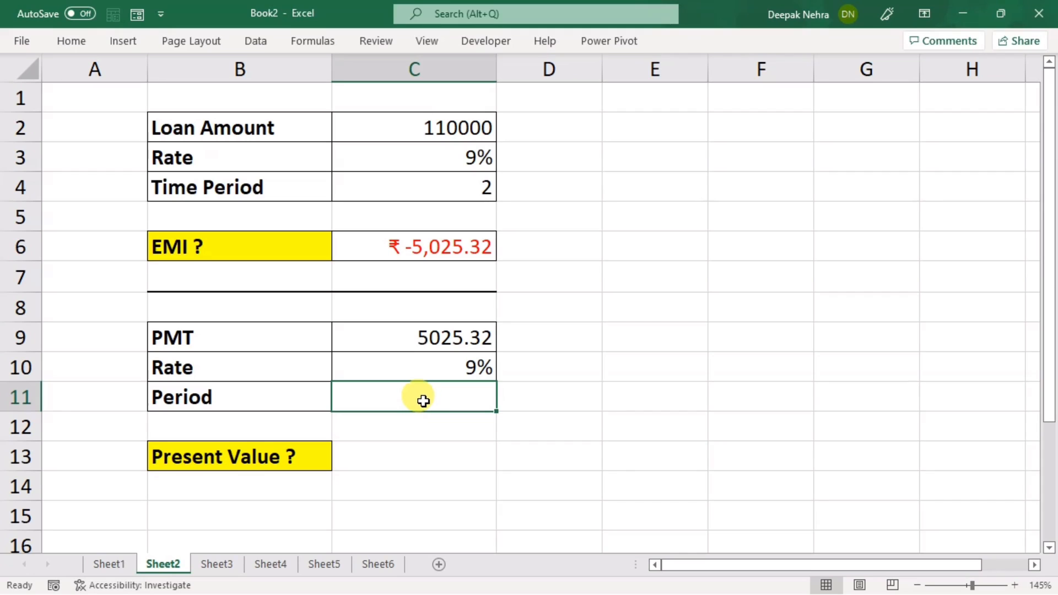
type("2")
left_click(578, 435)
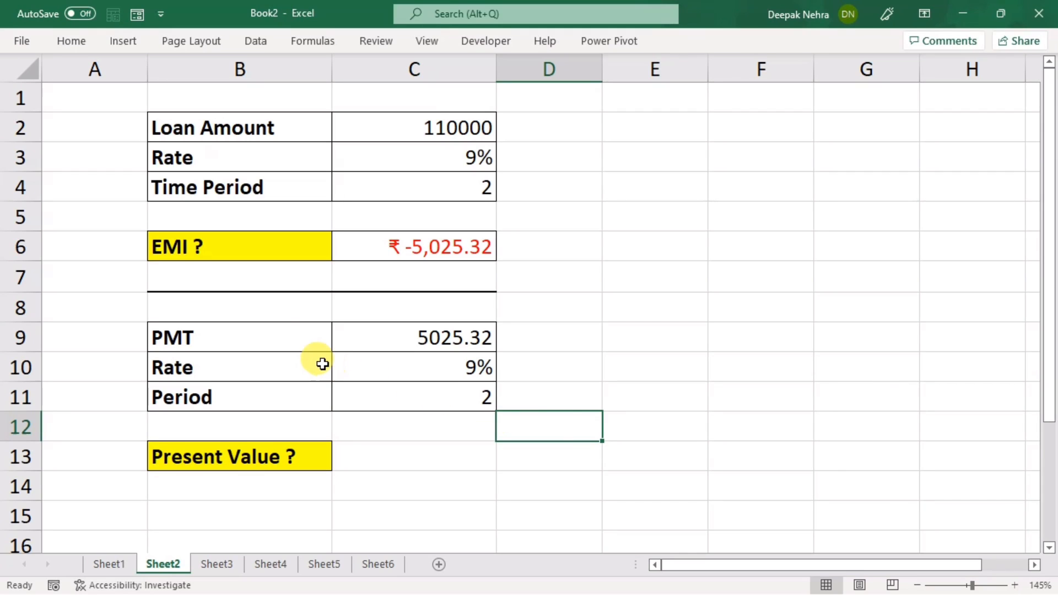
left_click_drag(287, 333, 444, 397)
left_click_drag(156, 118, 444, 231)
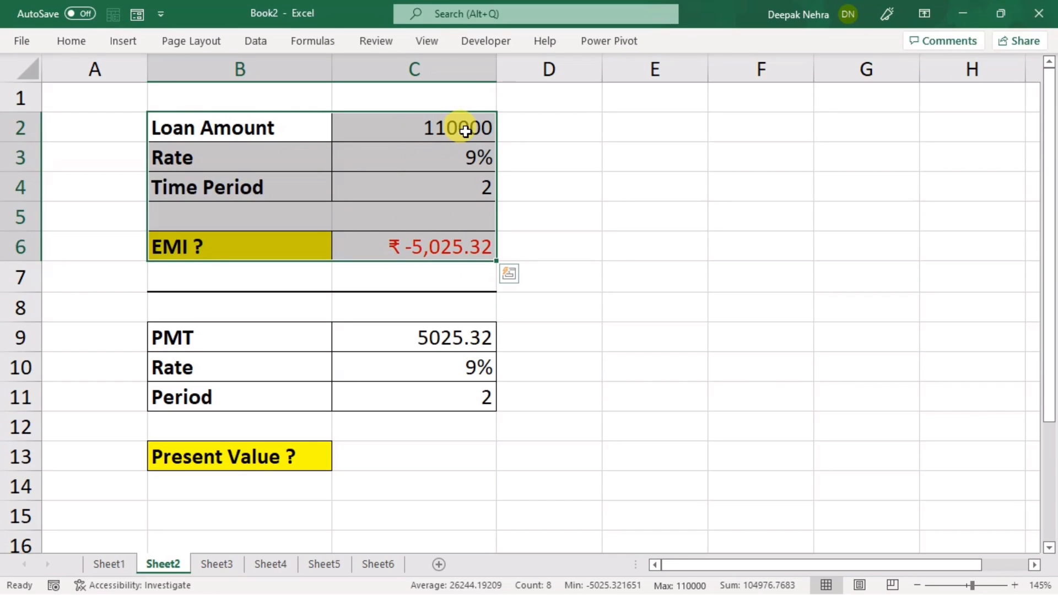
left_click(425, 152)
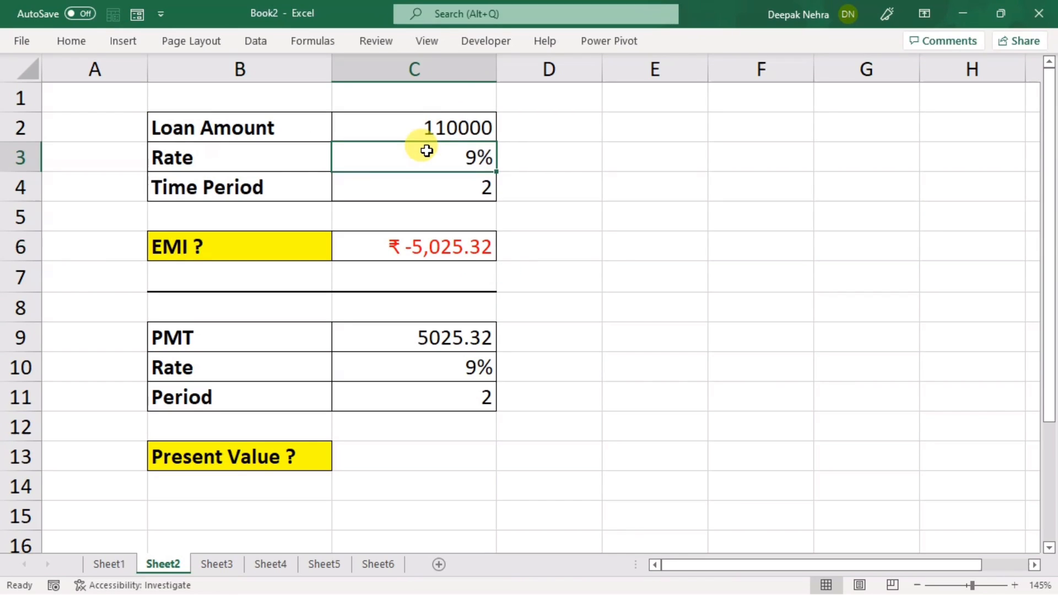
left_click(452, 184)
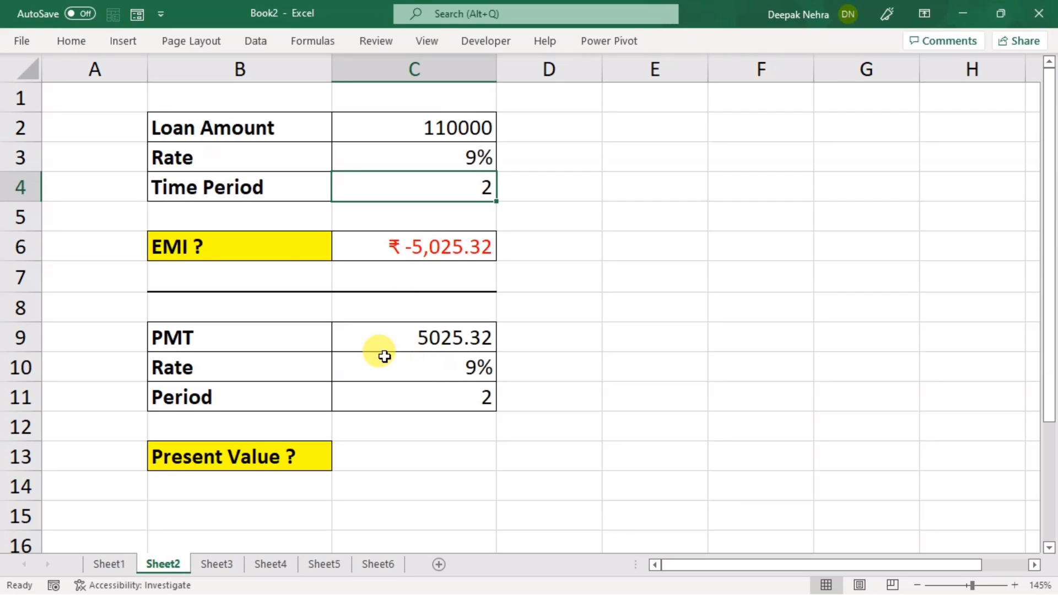
Hide rows 2 to 6, which contain the loan details and the EMI calculation.
left_click_drag(20, 120, 18, 238)
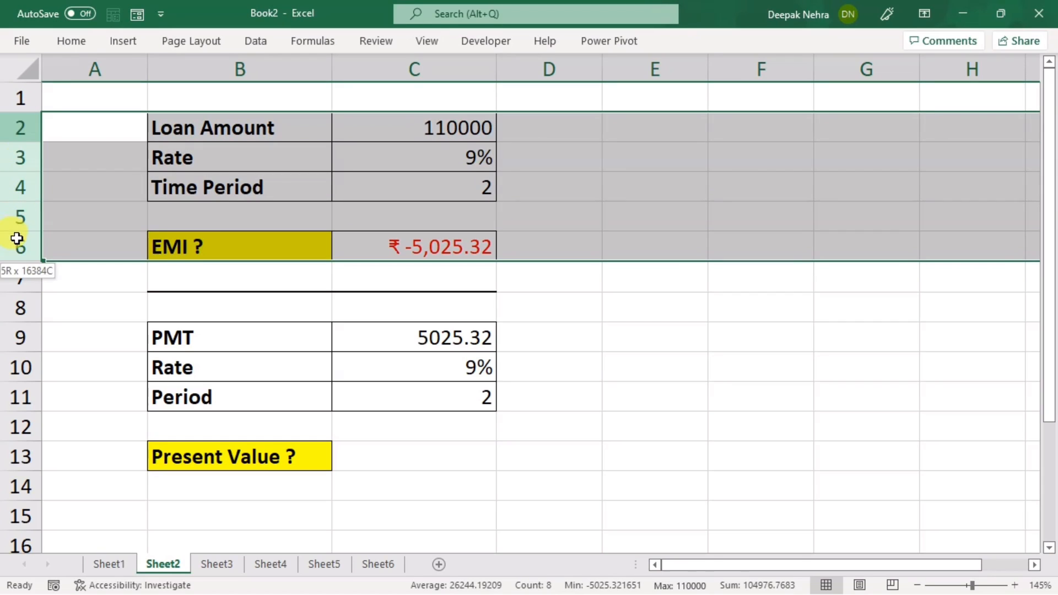
right_click(19, 175)
left_click(74, 430)
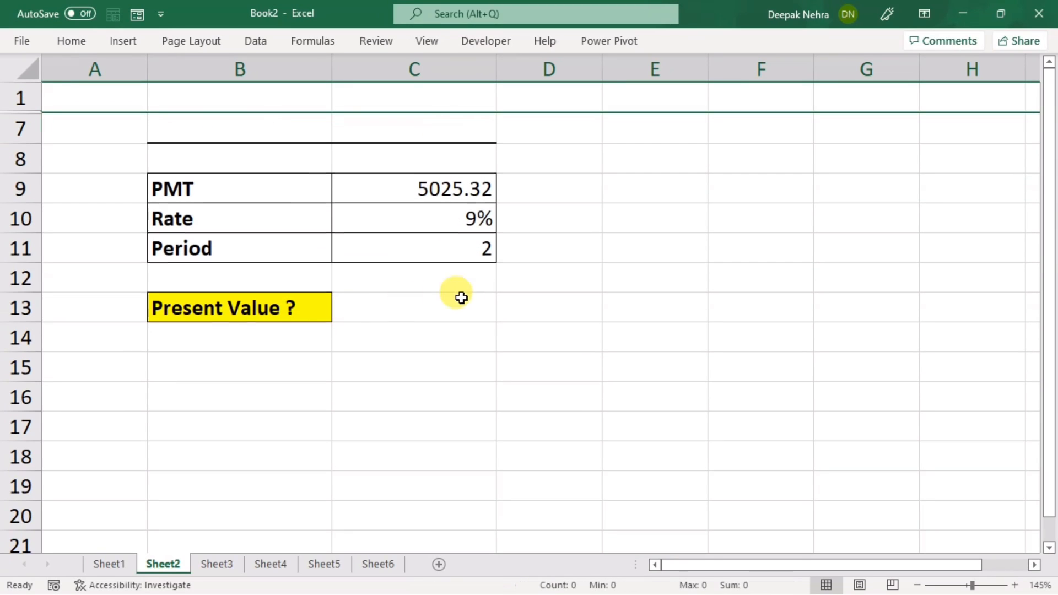
left_click(543, 276)
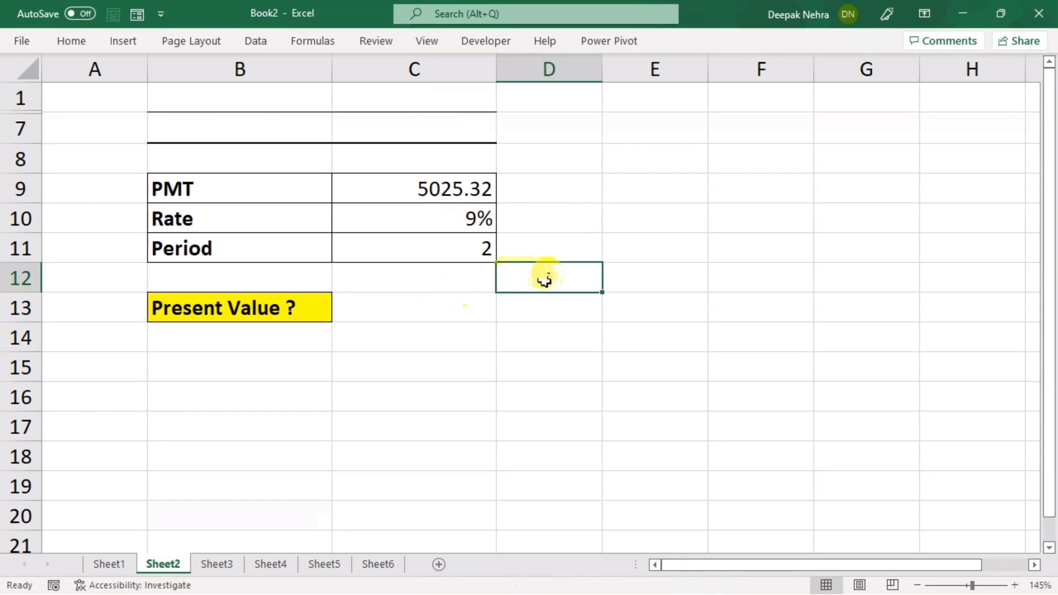
Start a PV formula in C13, beside the Present Value label, with C10/12 as the rate.
left_click(405, 191)
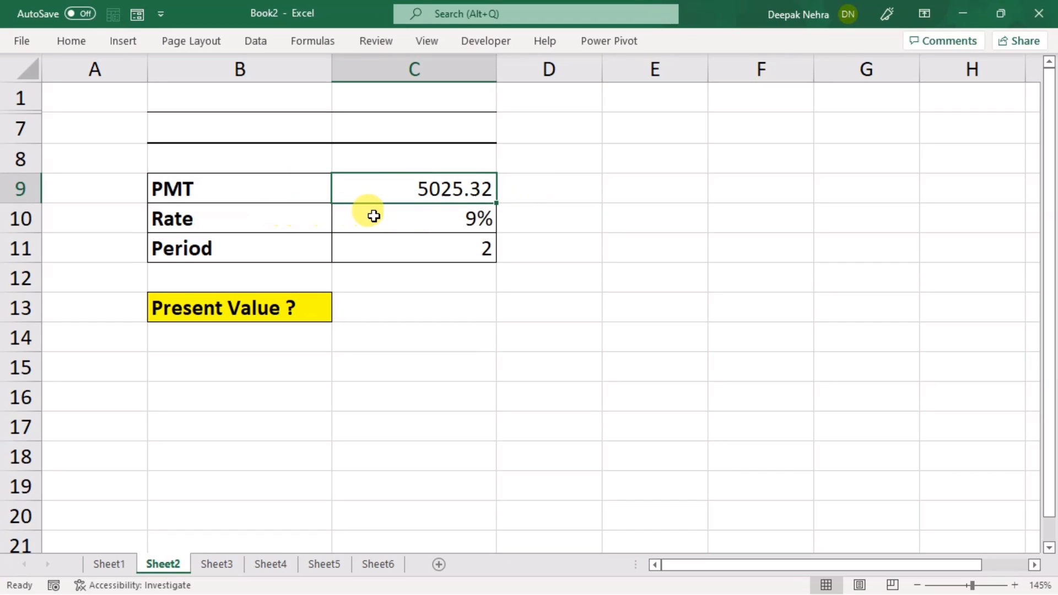
left_click(420, 248)
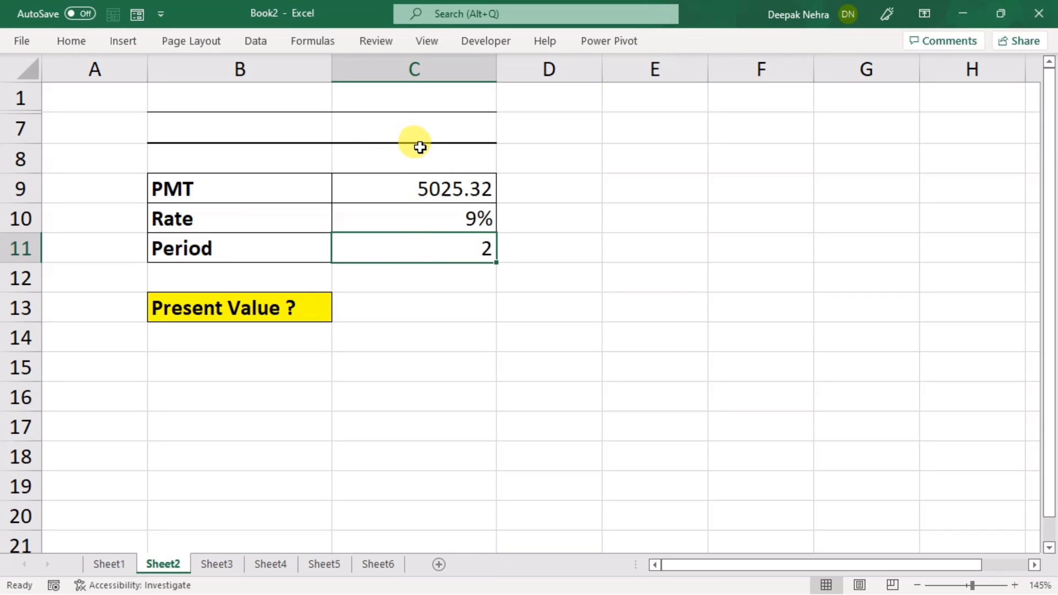
left_click(394, 301)
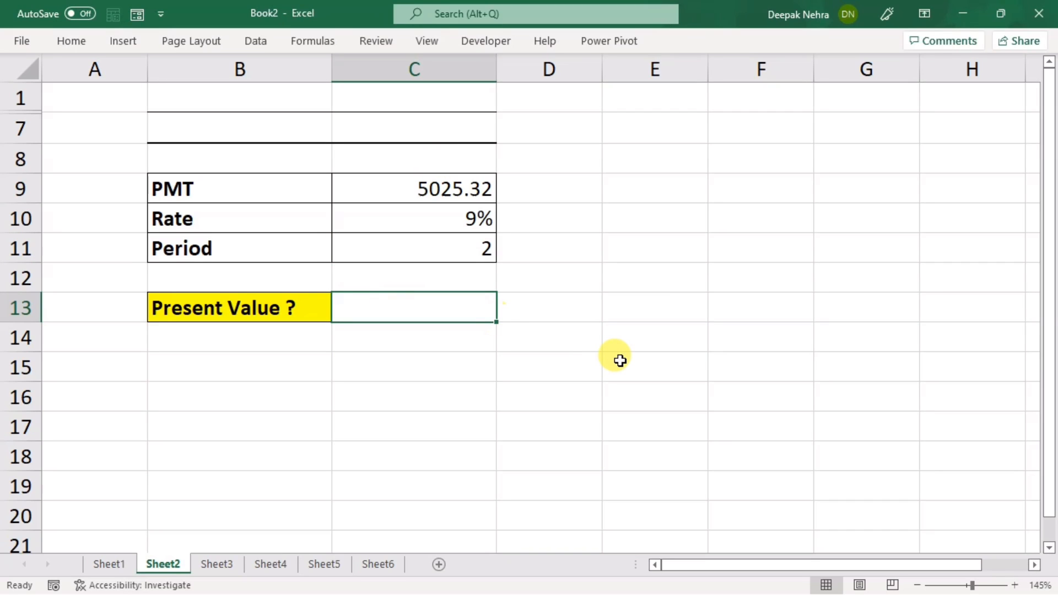
type("=")
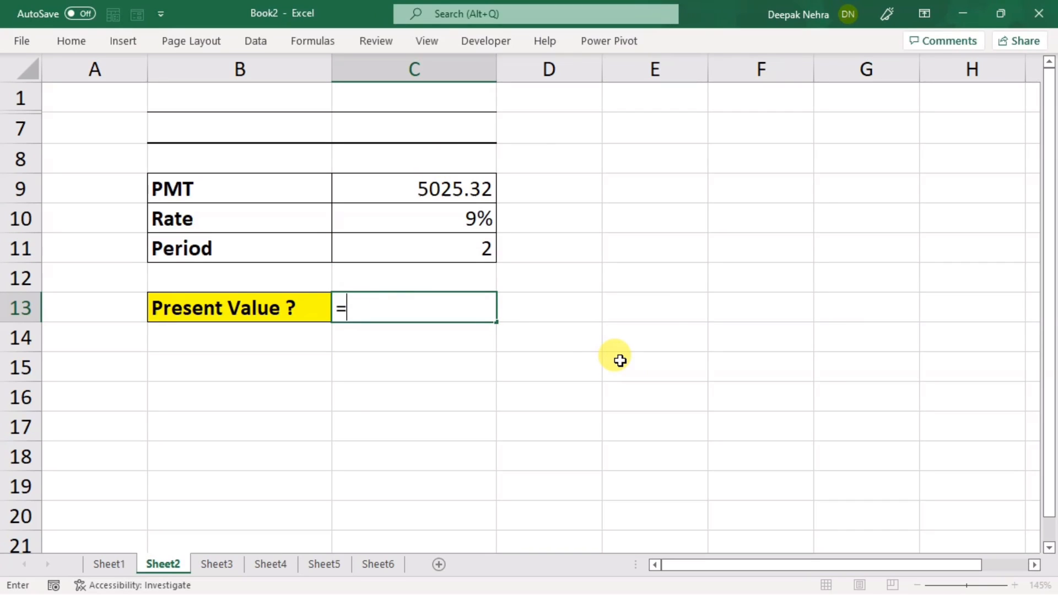
type("pv")
key("Tab")
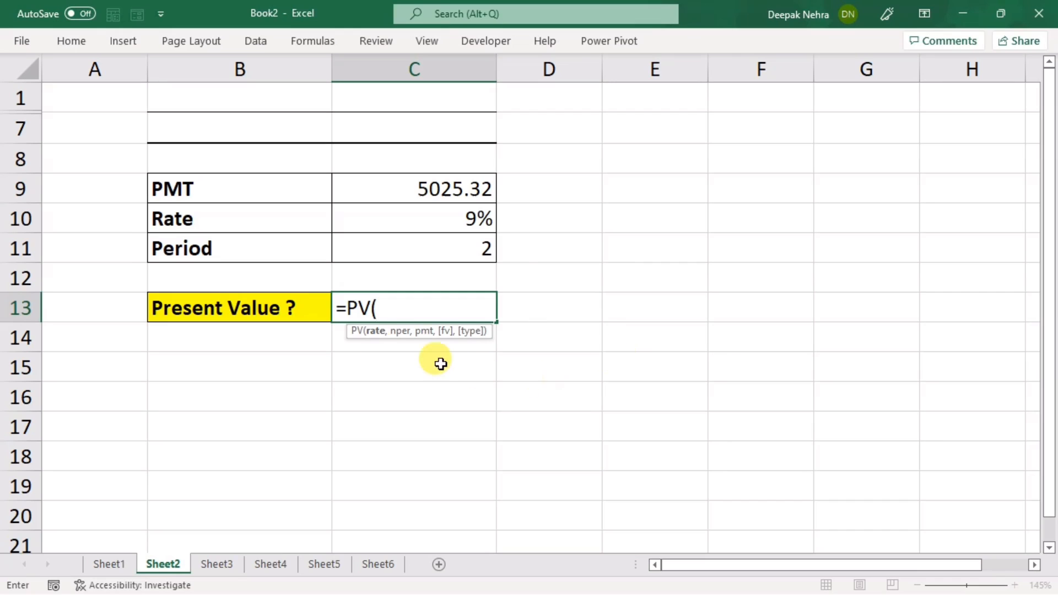
left_click(433, 218)
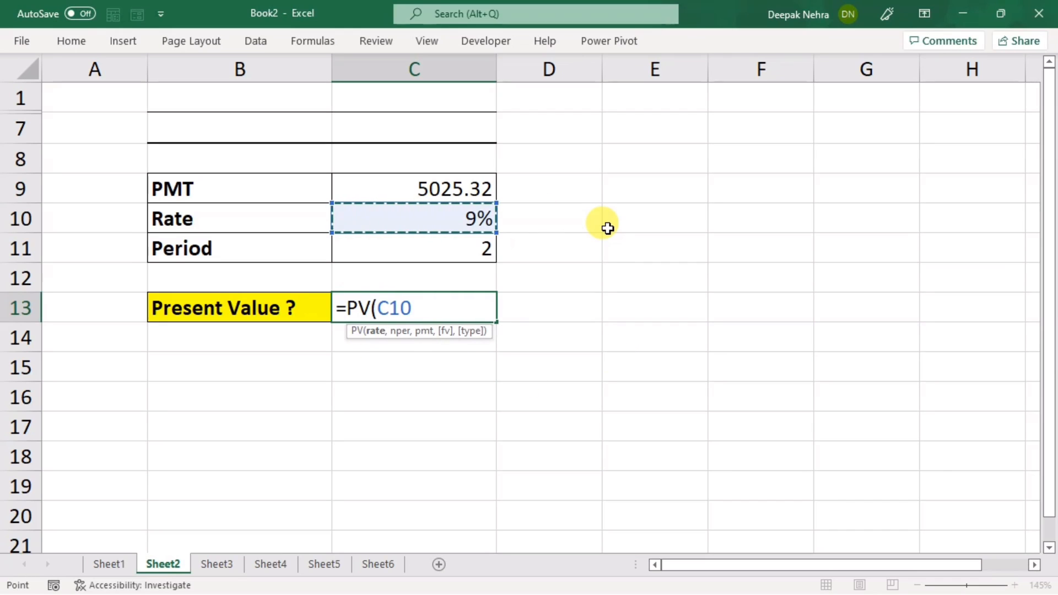
type("/12")
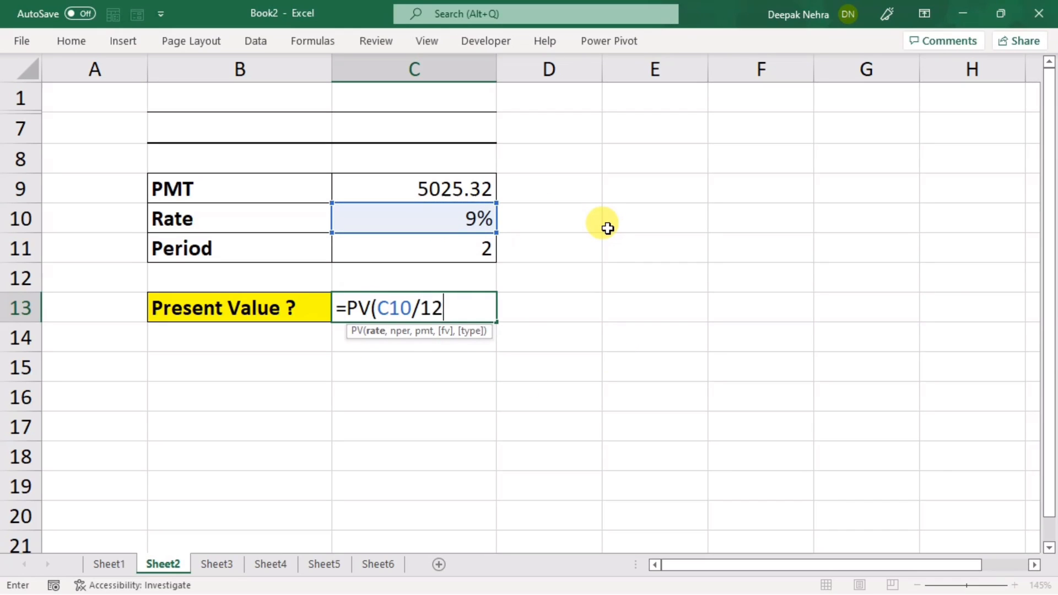
type(",")
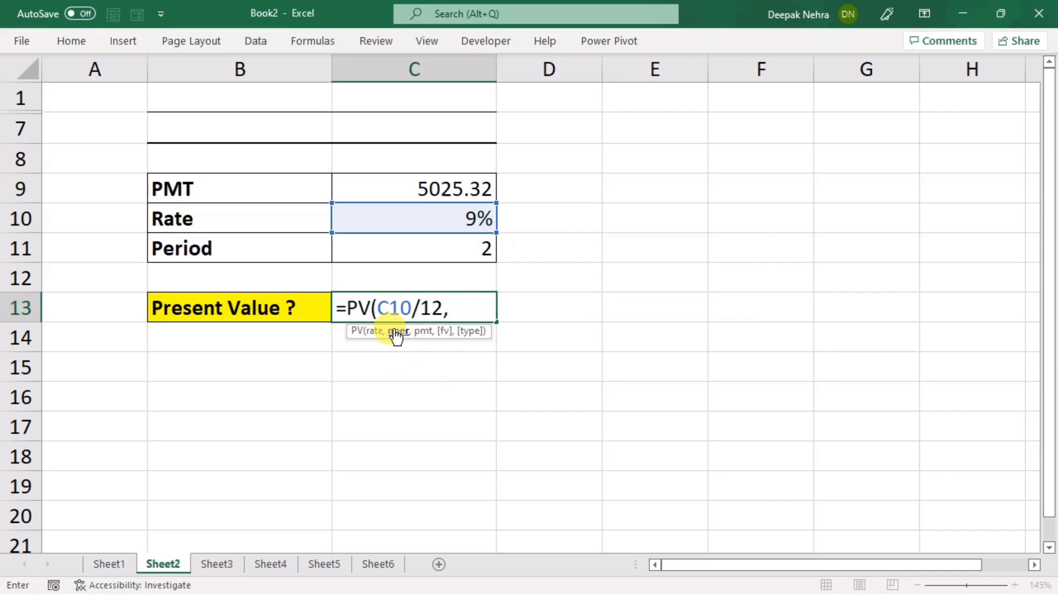
Complete the PV formula in C13 with C11*12 as the number of periods and C9 as the payment.
left_click(424, 251)
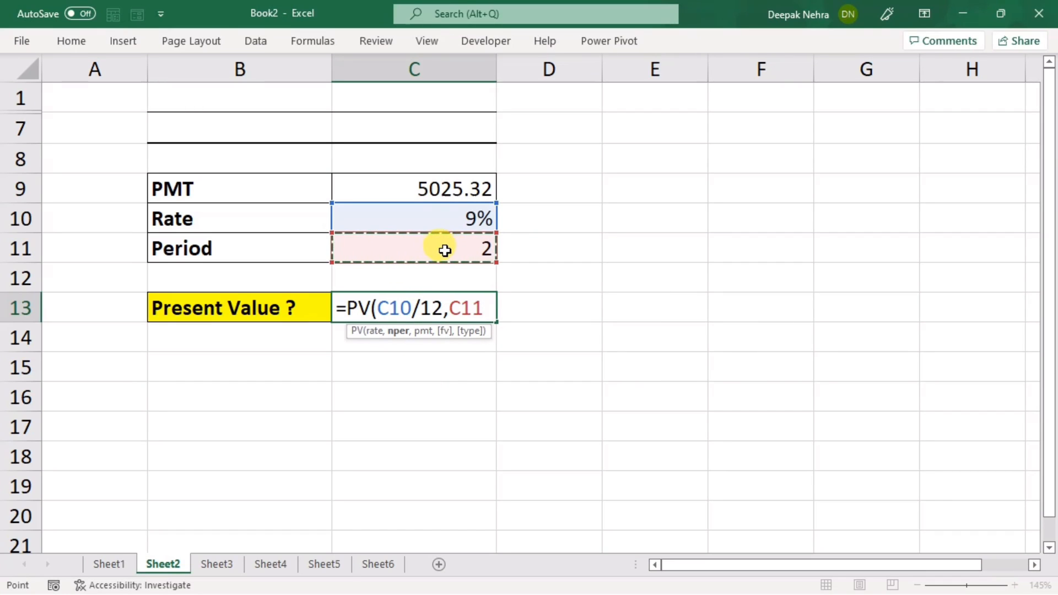
type("*12")
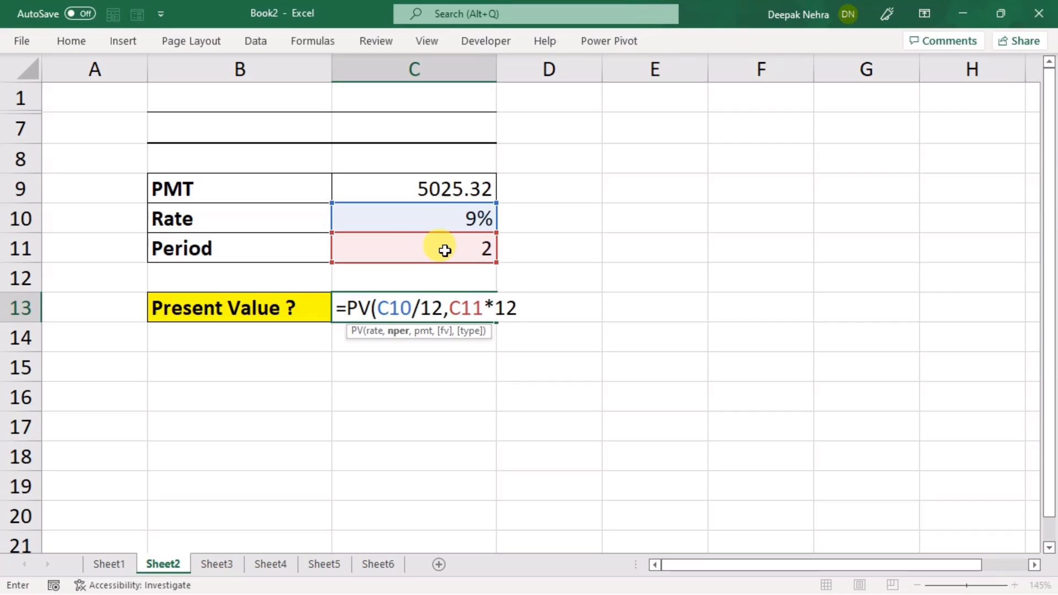
type(",")
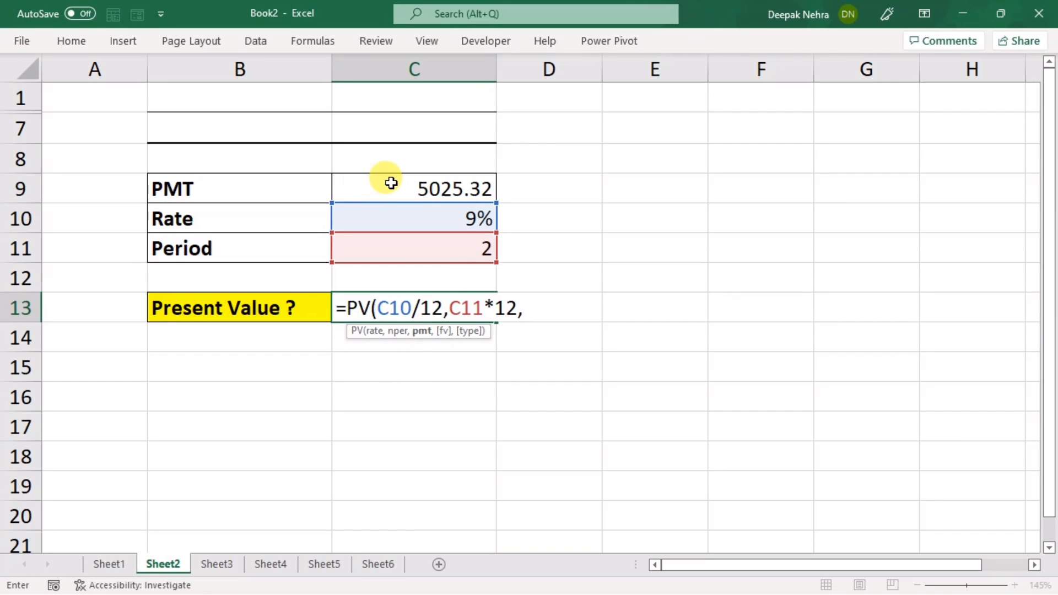
left_click(407, 184)
key("Return")
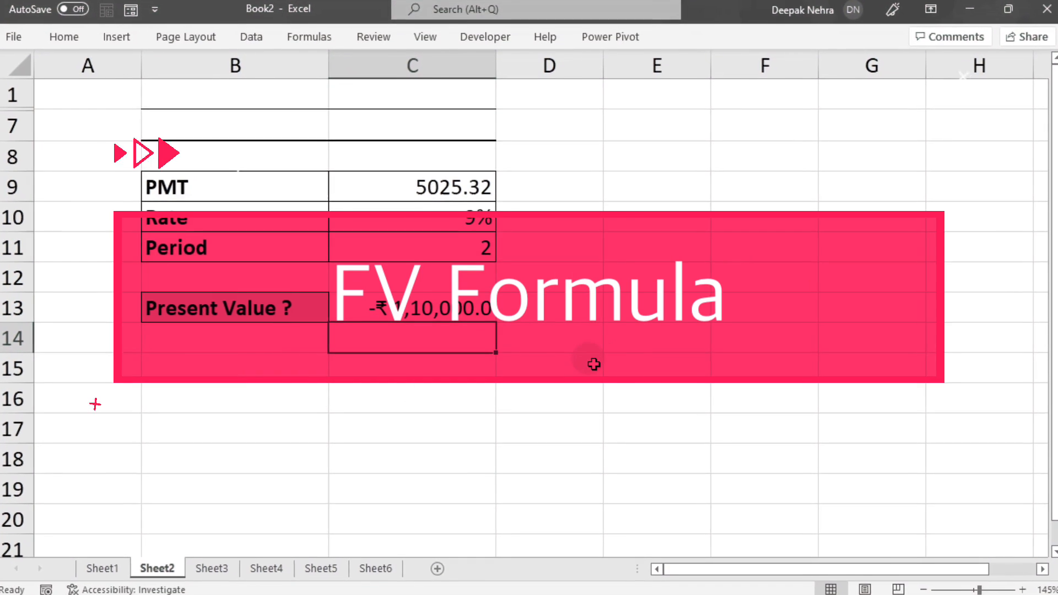
On Sheet3, replace the content of C8 with the start of an FV formula that uses C5/12 as the rate.
left_click(190, 581)
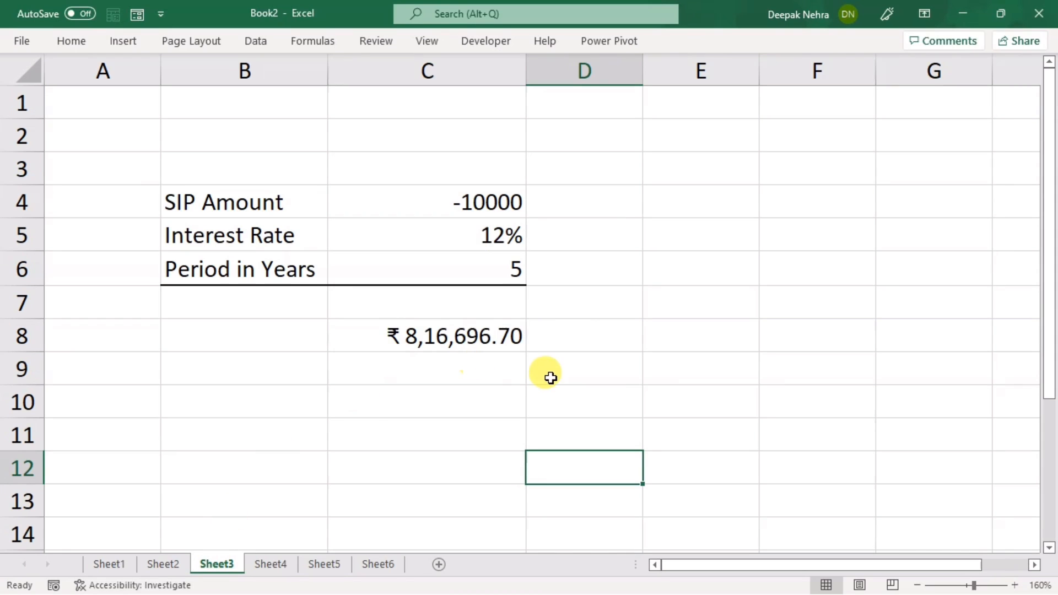
left_click(411, 326)
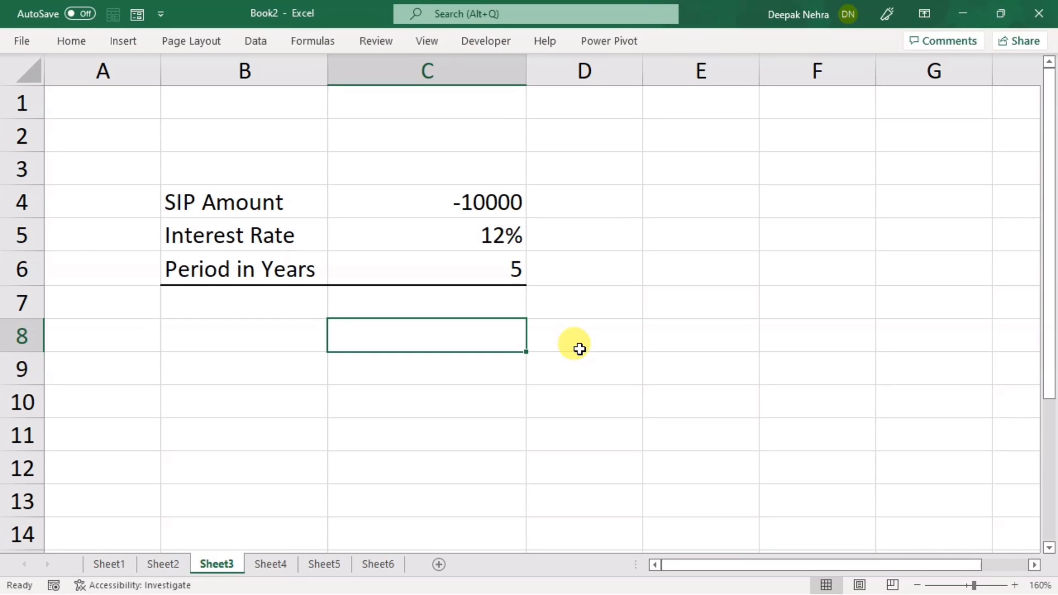
type("=fv")
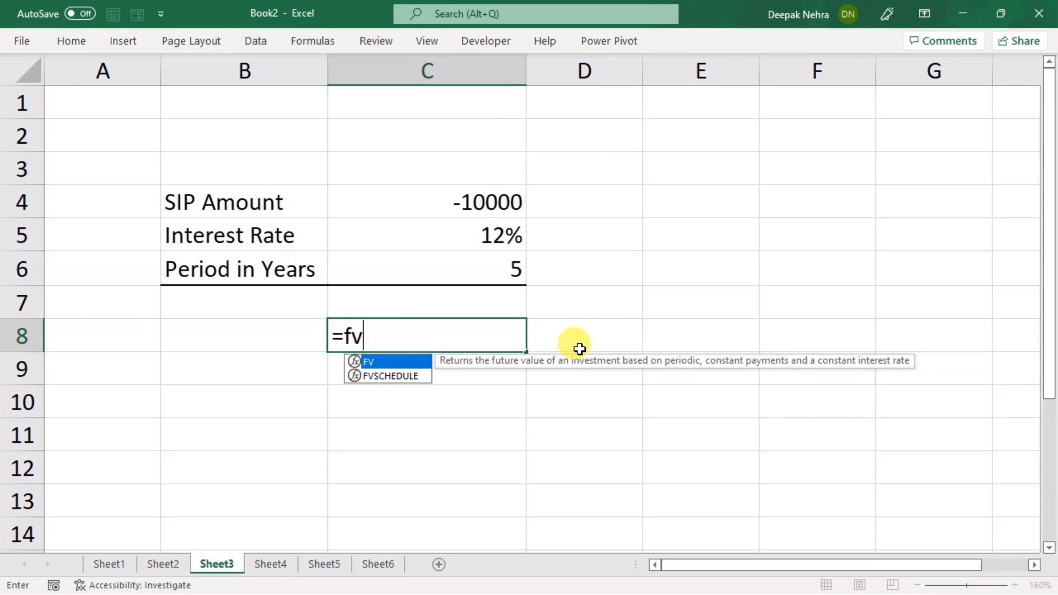
key("Tab")
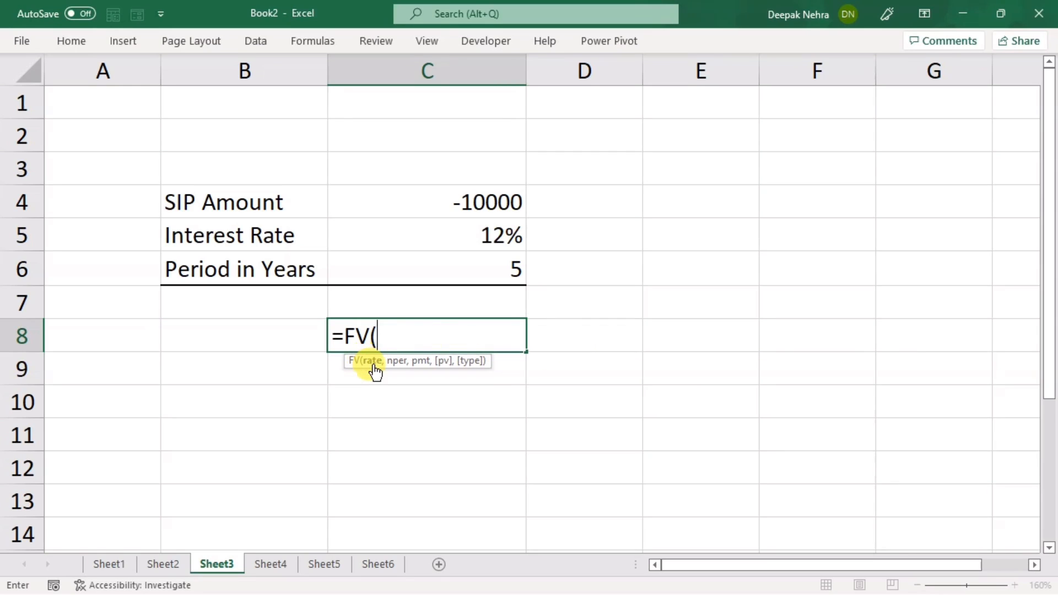
left_click(414, 237)
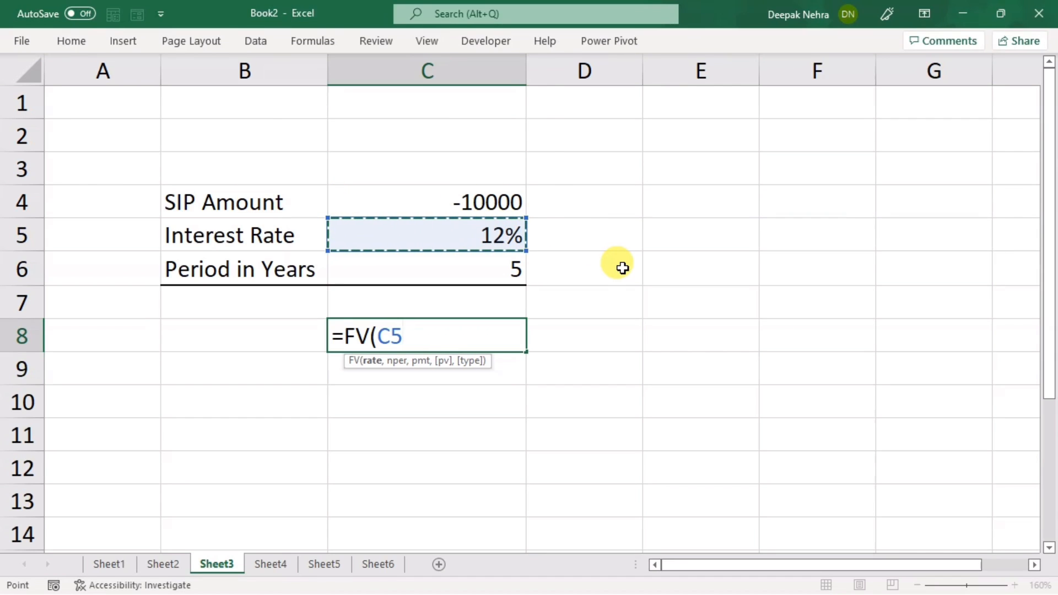
type("/")
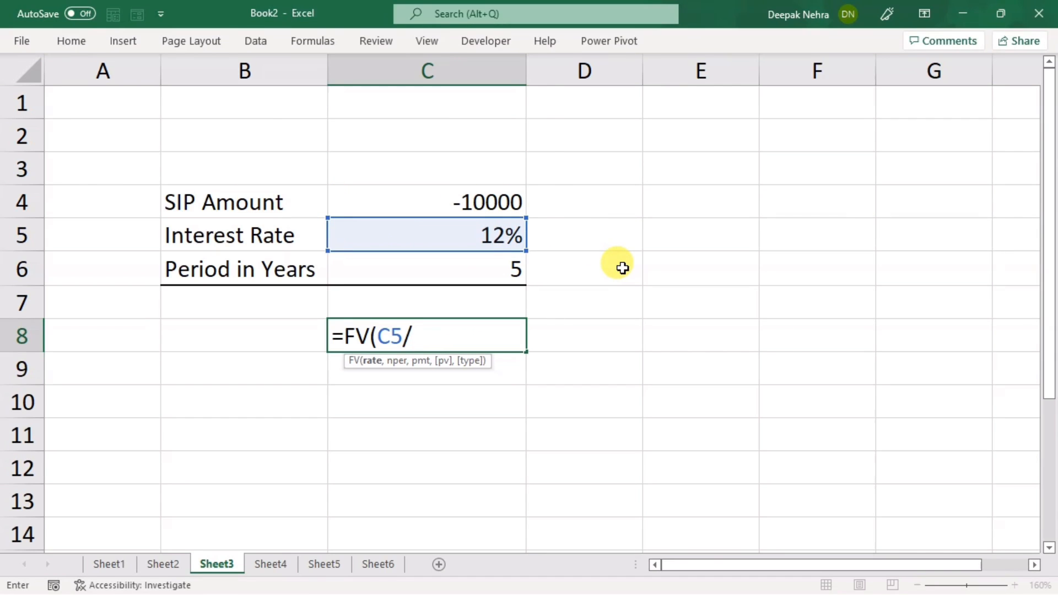
type("12")
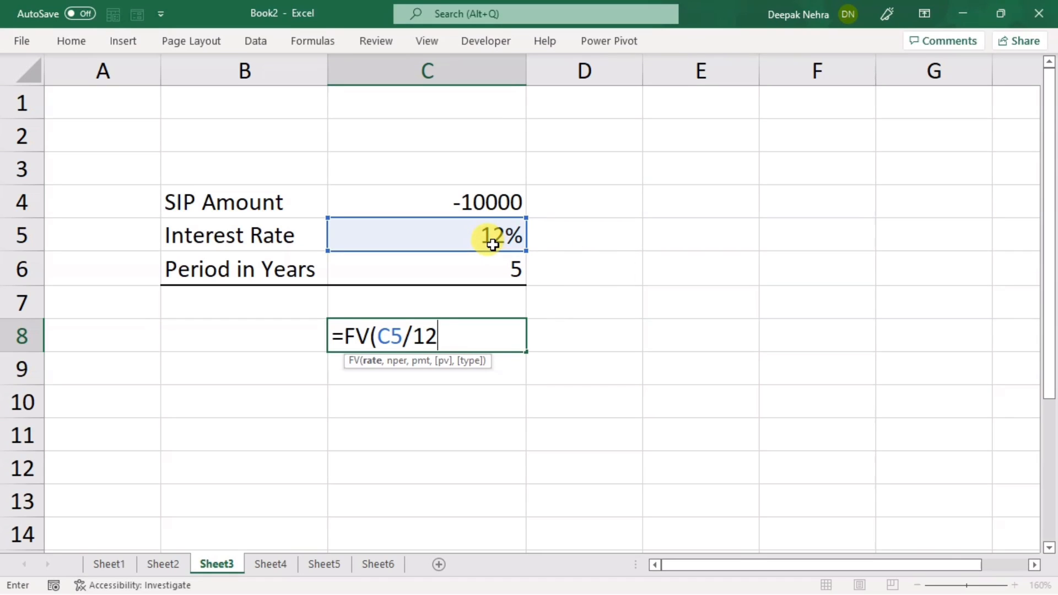
type(",")
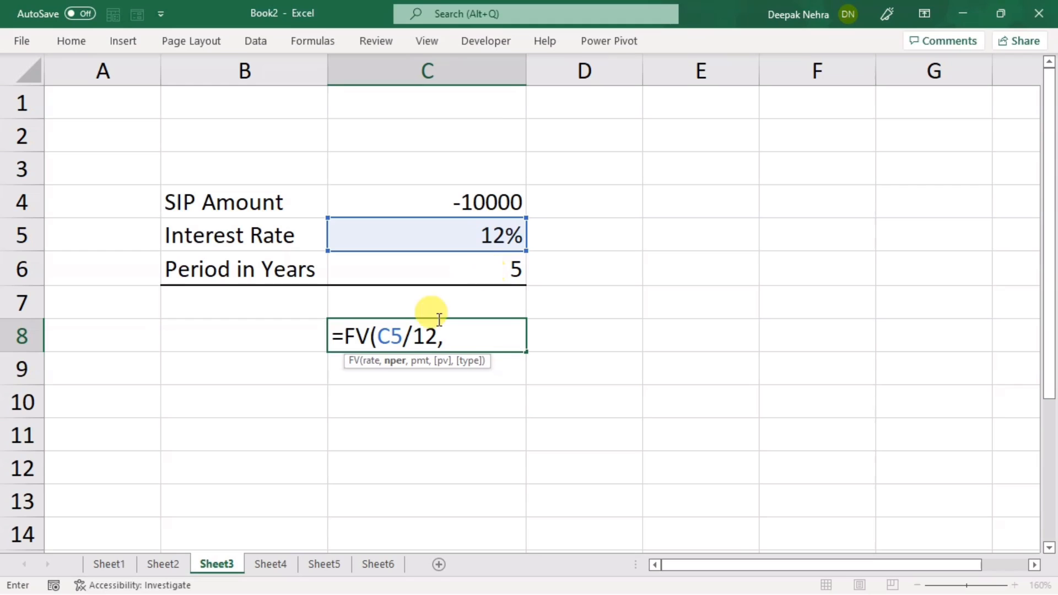
Complete the FV formula in C8 with C6*12 as the number of periods and the SIP amount in C4 as the payment.
left_click(473, 272)
type("* ")
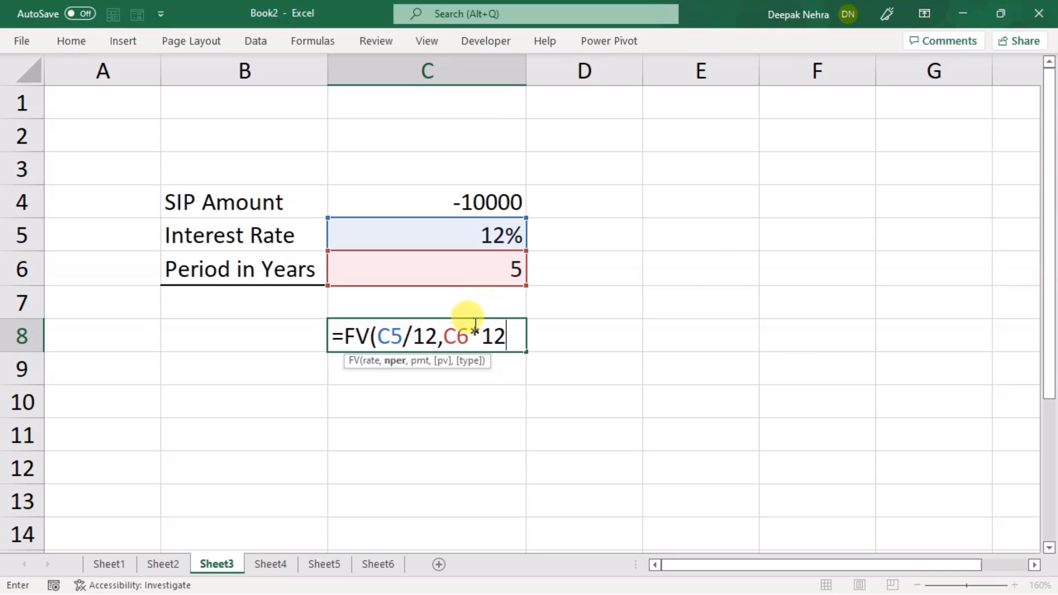
type("12,")
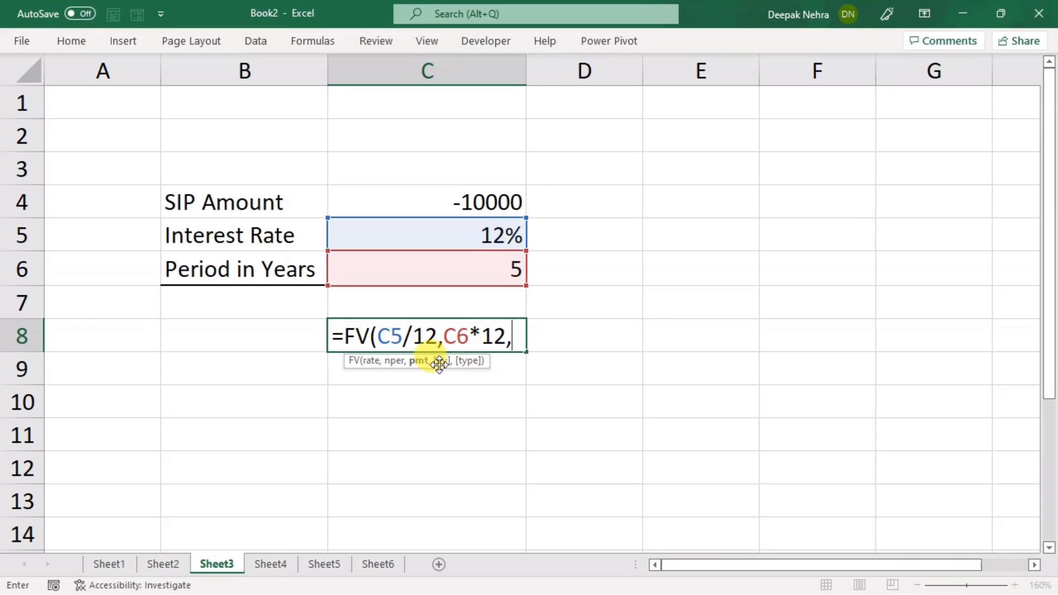
left_click(454, 201)
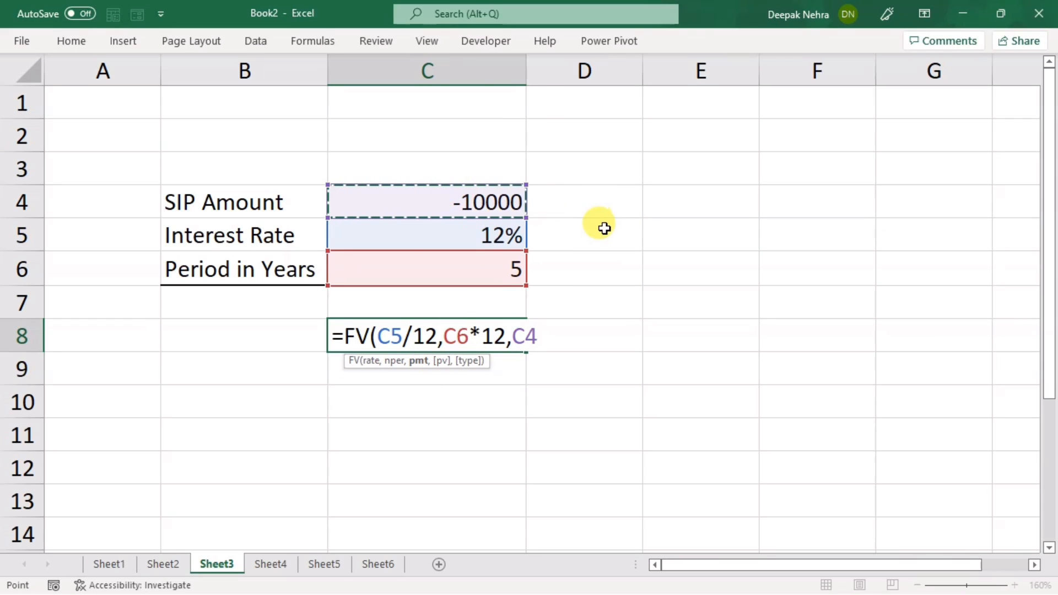
key("Return")
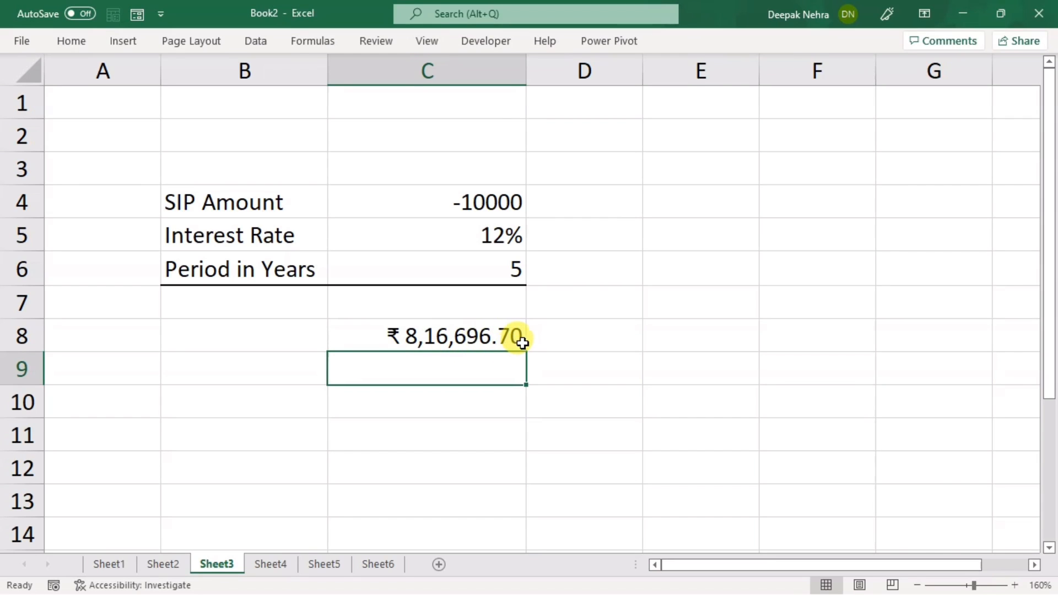
left_click(432, 336)
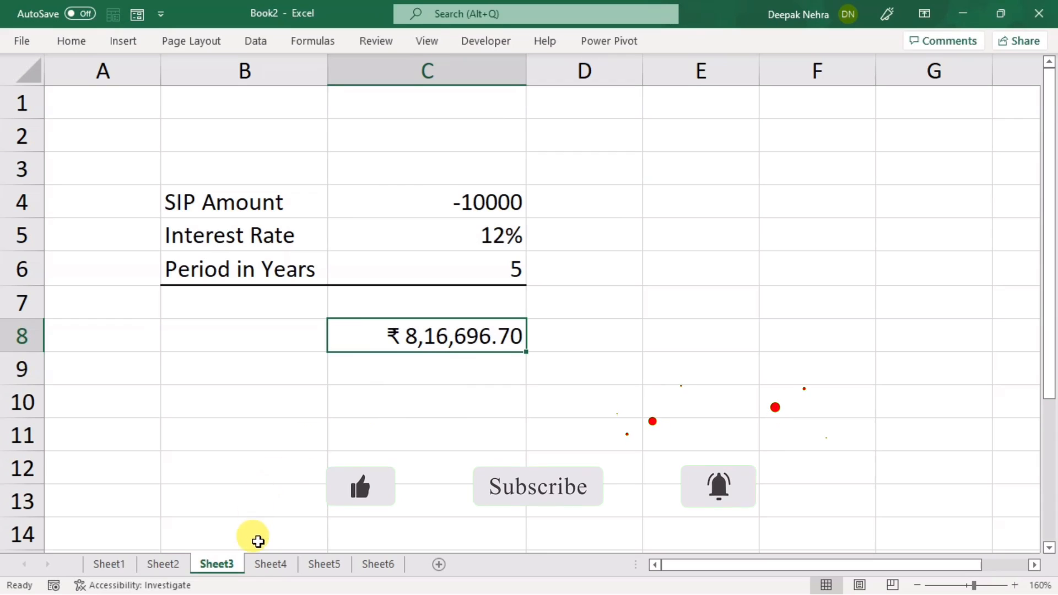
On Sheet4, clear C7 and start an FV formula there with C4 as the rate.
left_click(268, 564)
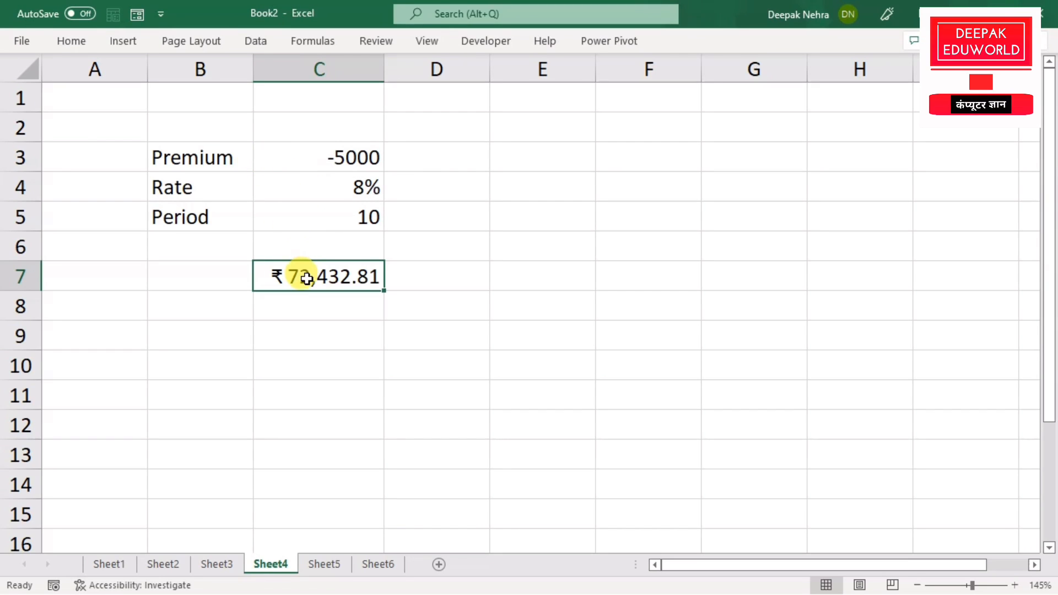
key("Delete")
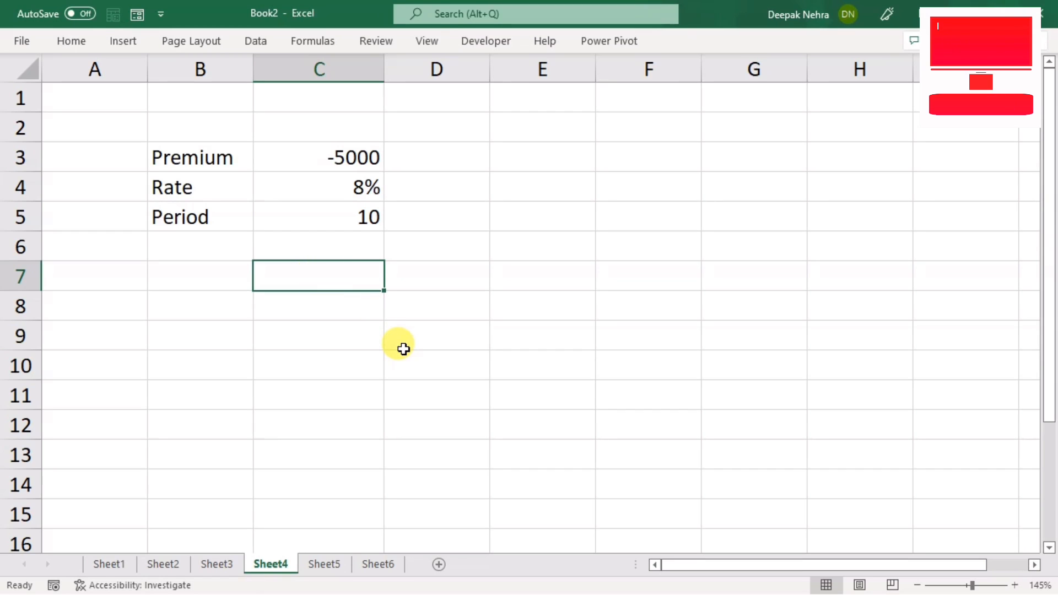
type("=")
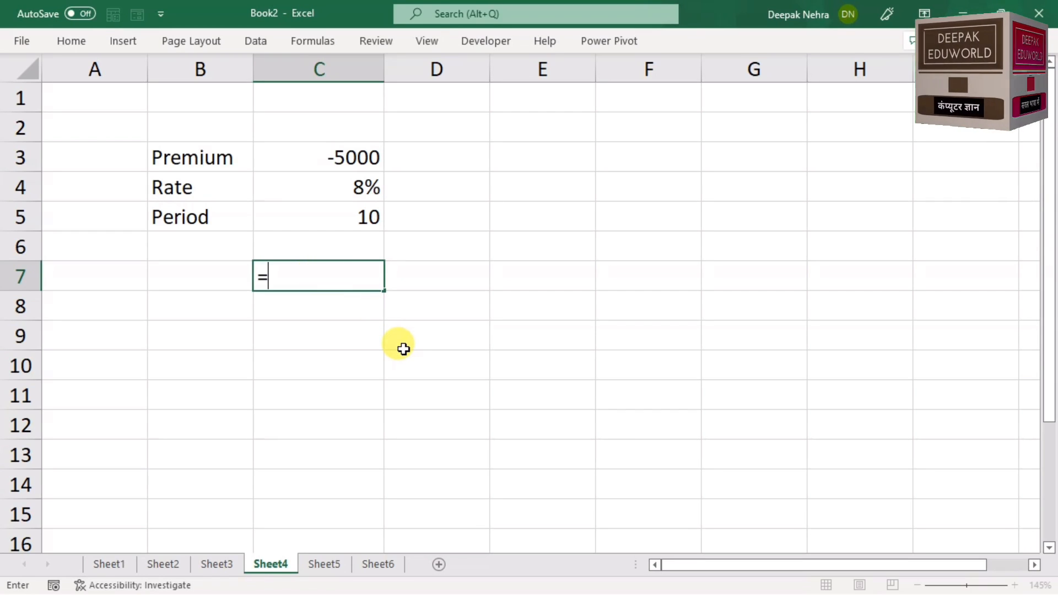
type("fv")
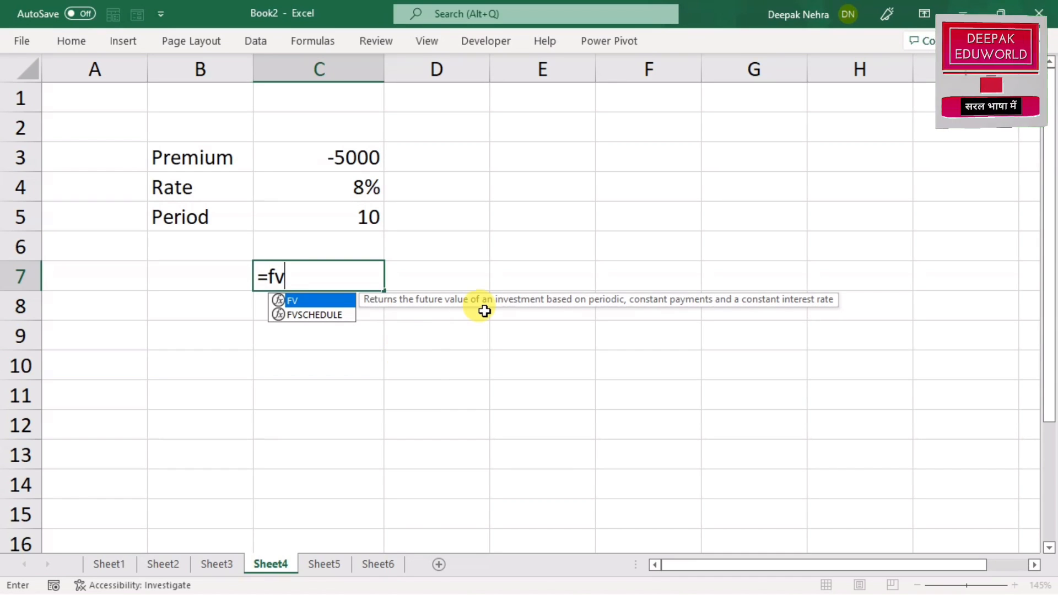
key("Tab")
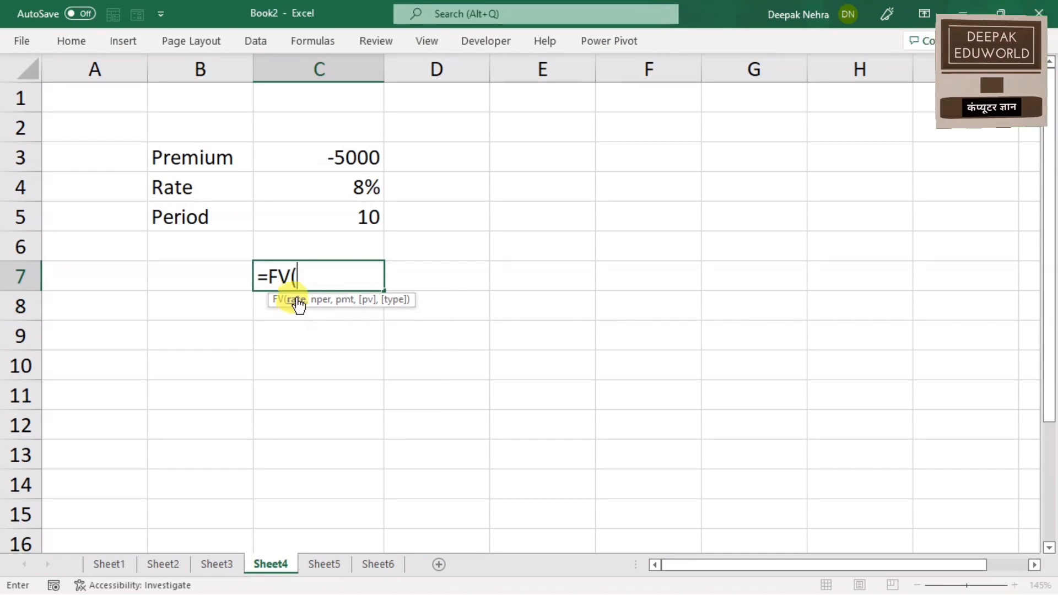
left_click(344, 189)
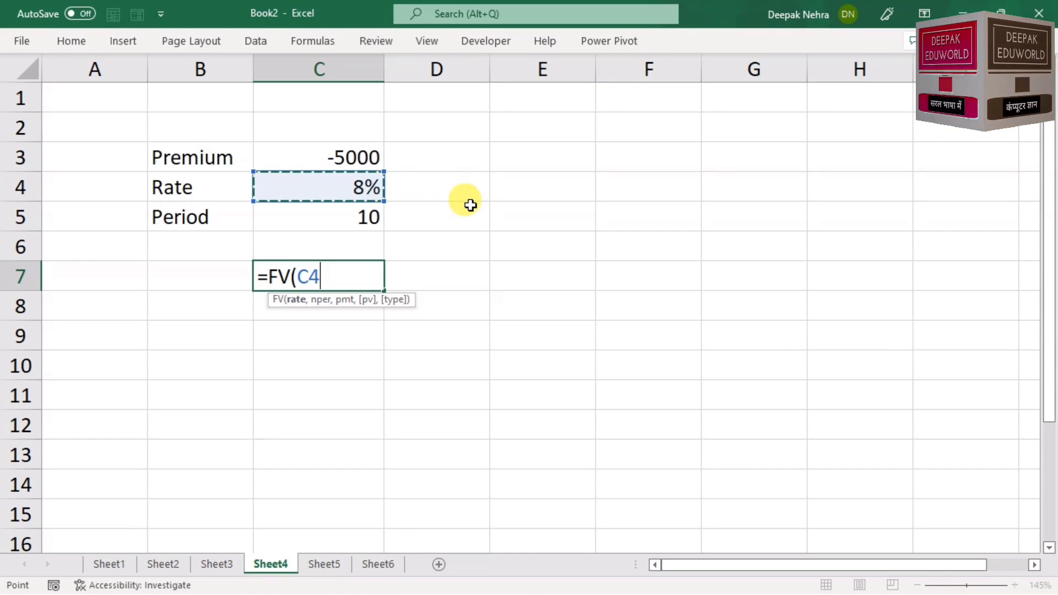
type(",")
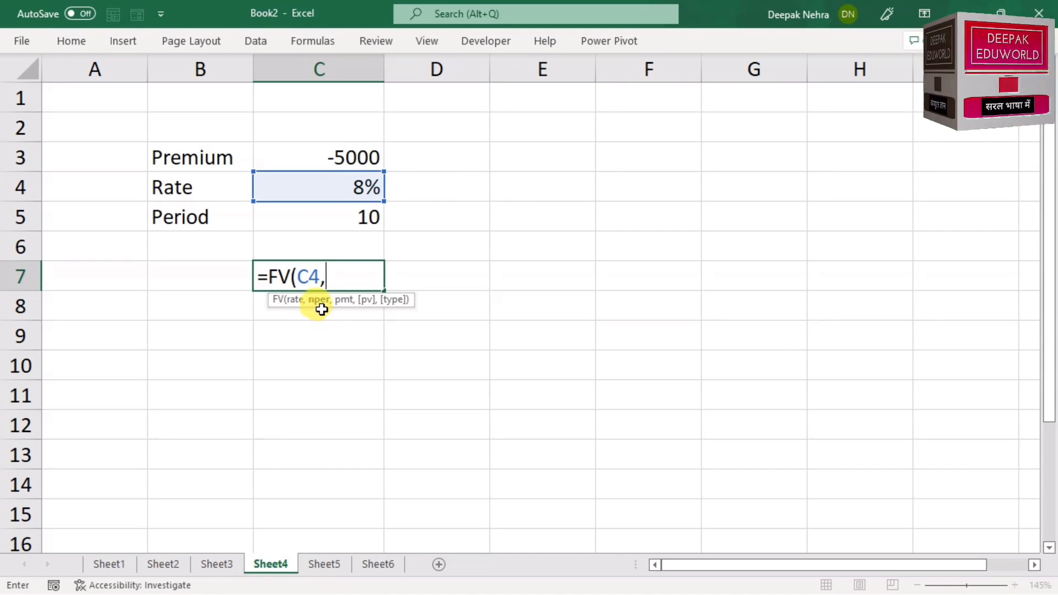
Complete the FV formula in C7 with C5 as the number of periods and the premium in C3 as the payment.
left_click(327, 221)
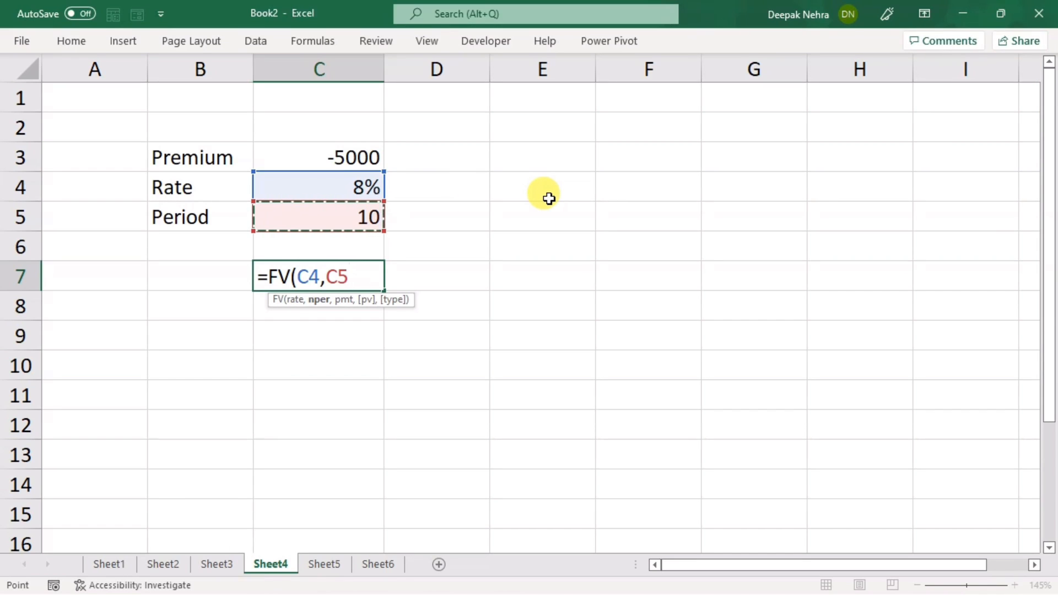
type(",")
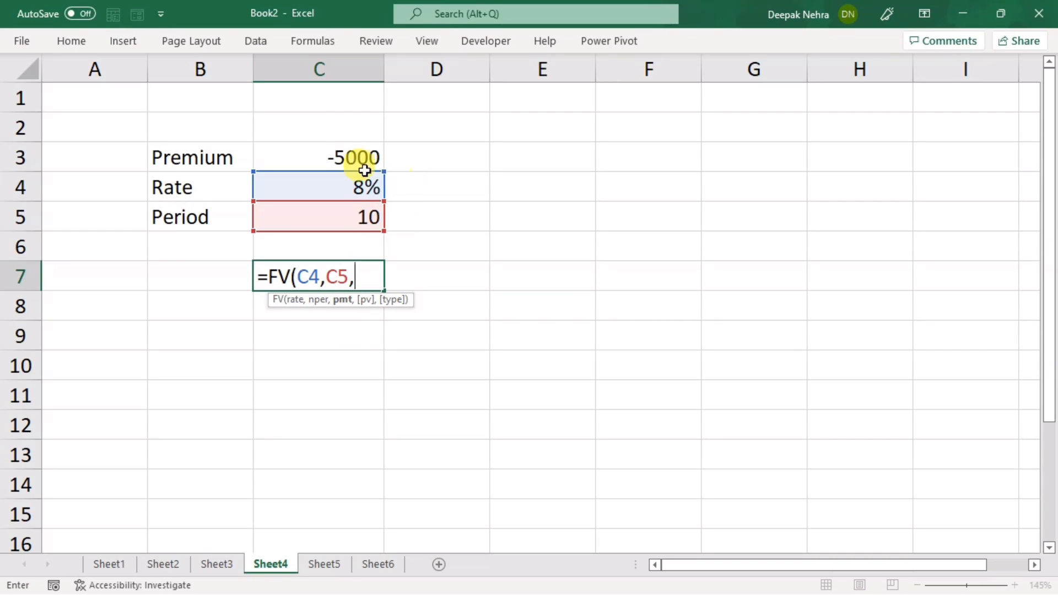
left_click(316, 155)
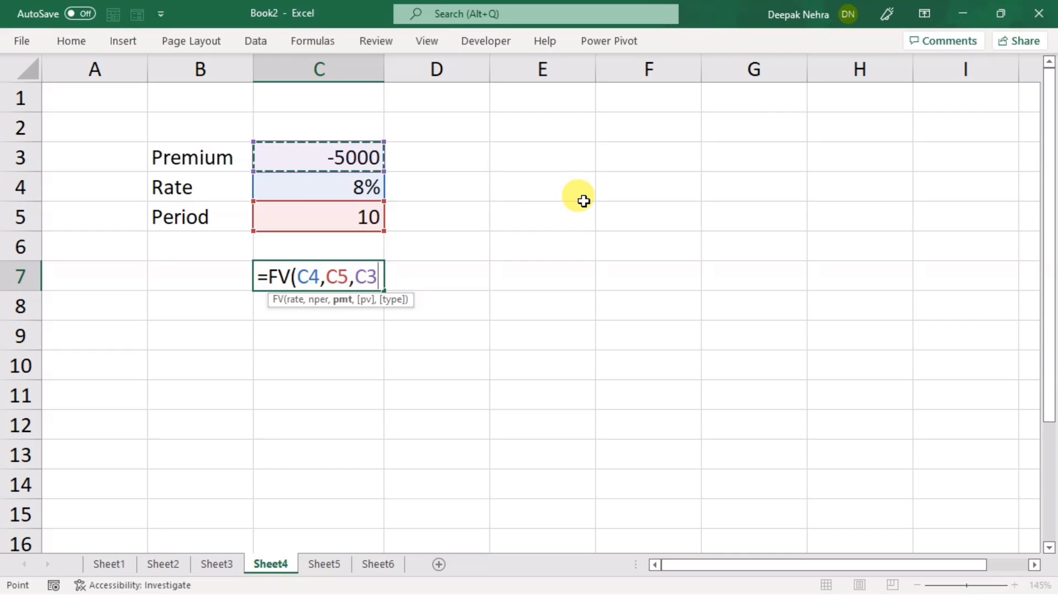
key("Return")
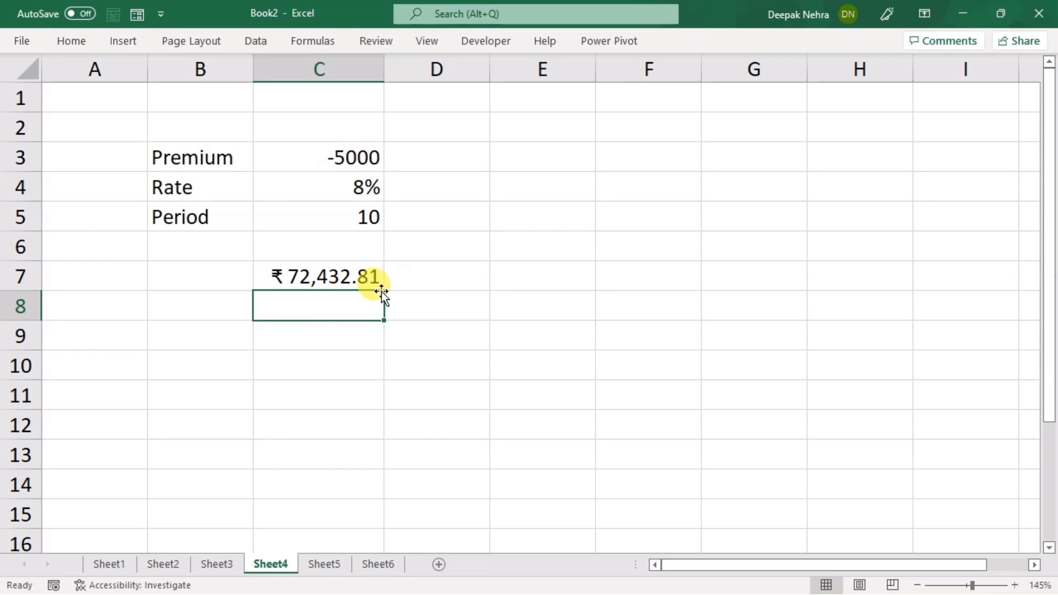
left_click(333, 276)
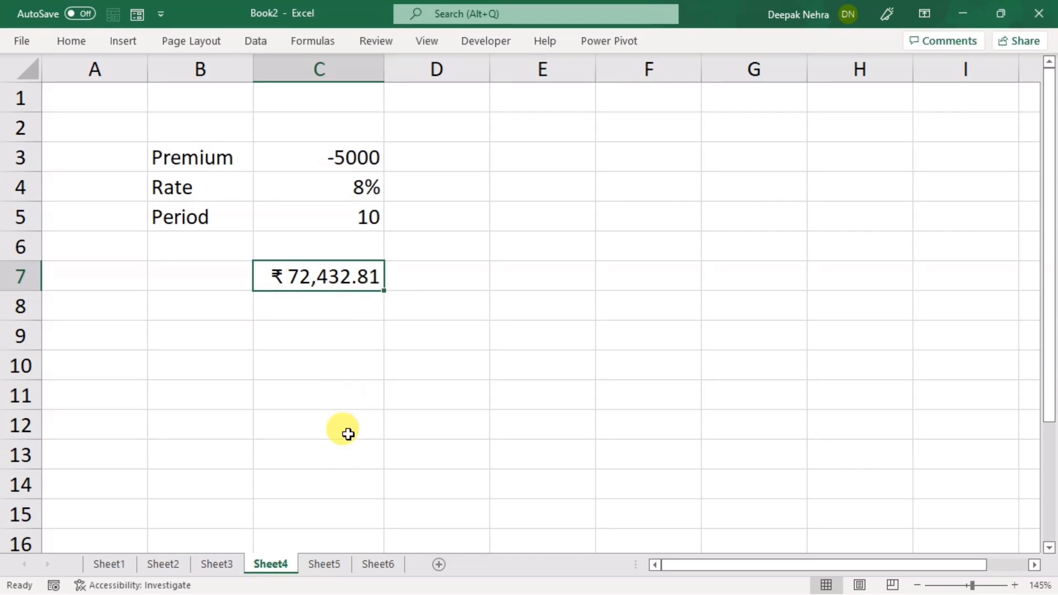
On Sheet5, start a RATE formula in C7, beside the Interest Rate label, with C4*12 as the number of periods.
left_click(319, 561)
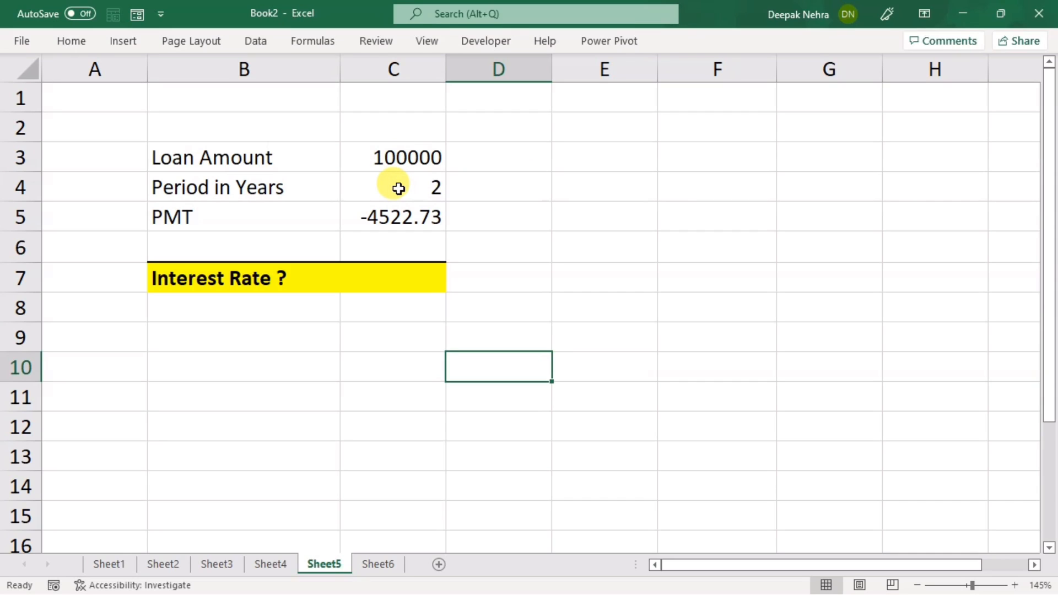
left_click(388, 216)
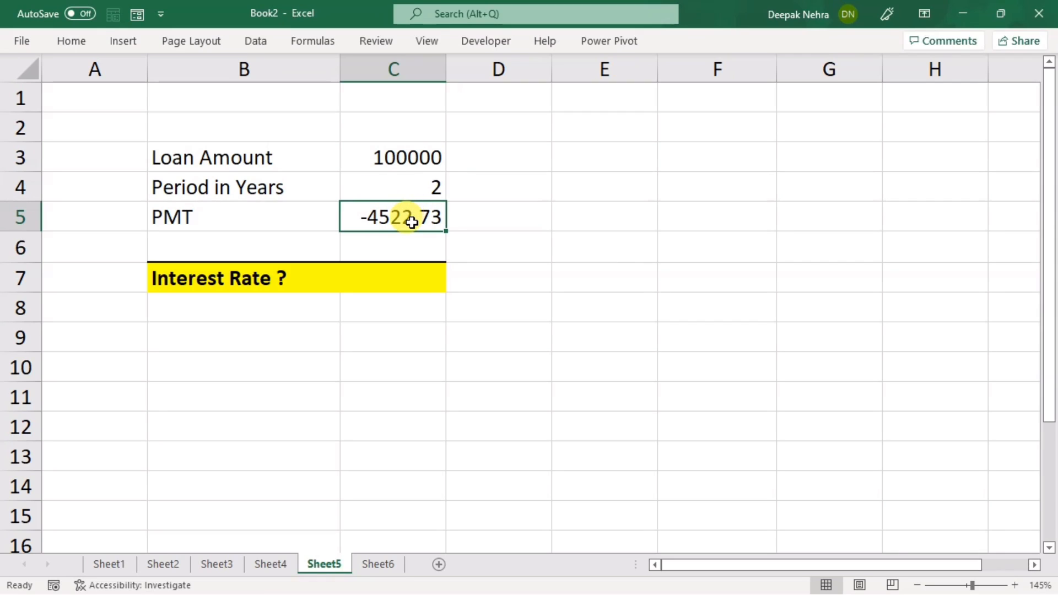
left_click(399, 277)
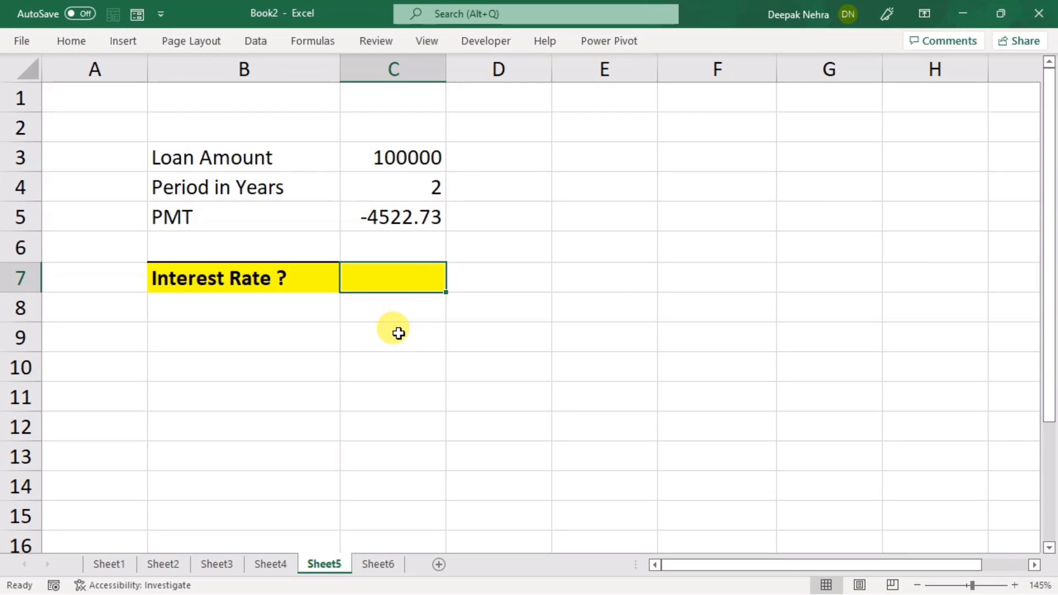
type("=rate")
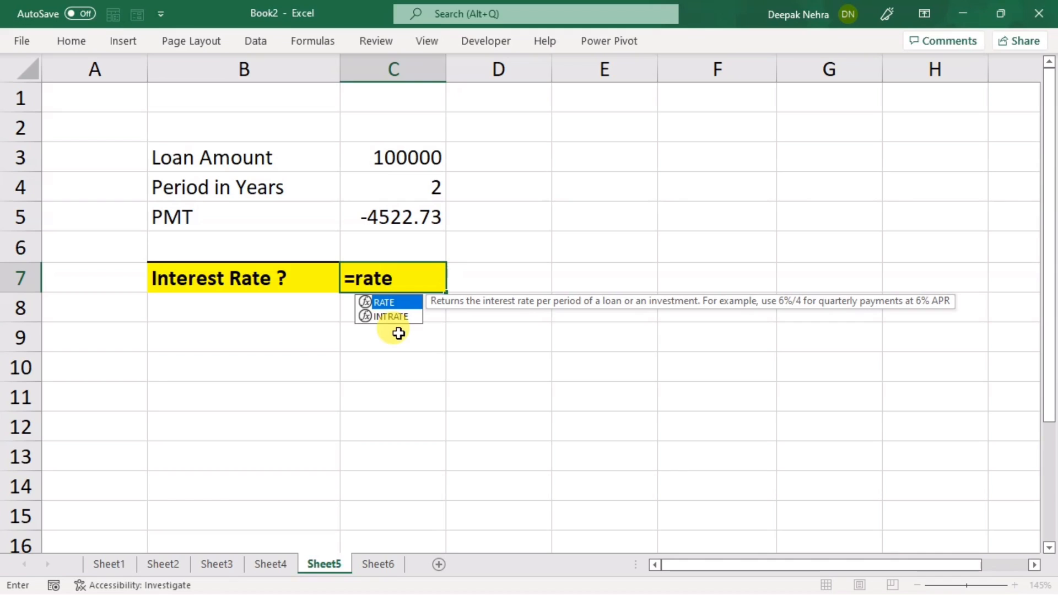
key("Tab")
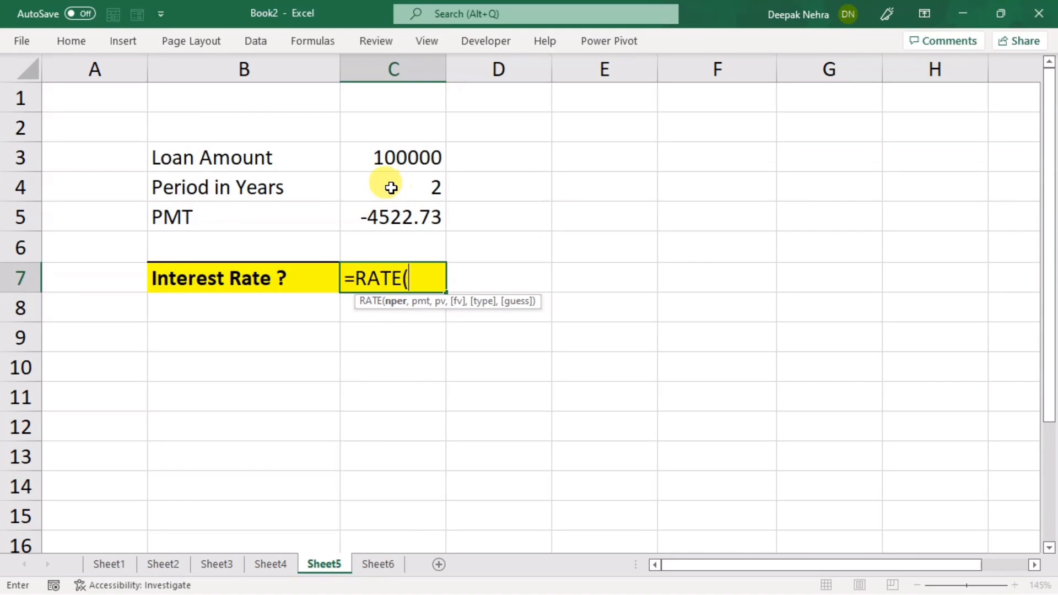
left_click(412, 184)
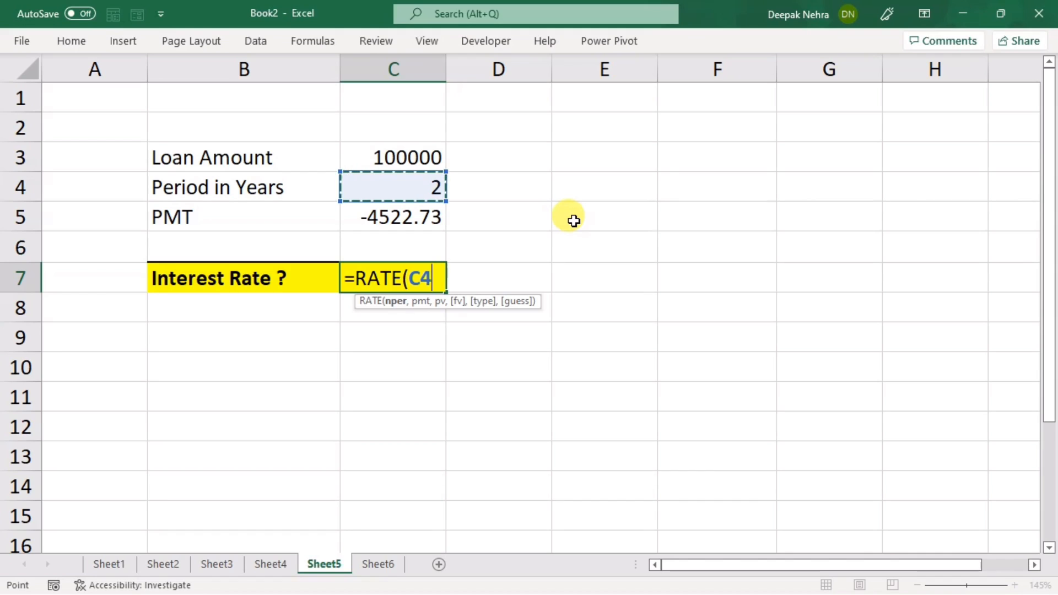
type("*12")
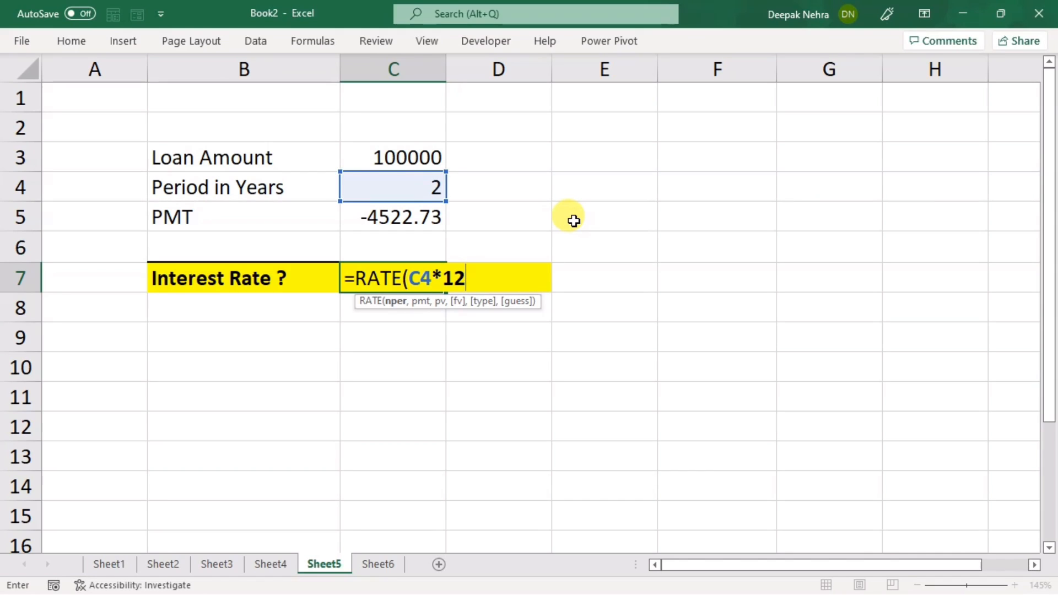
Complete the RATE formula in C7 with C5 as the payment and the loan amount in C3 as the present value.
type(",")
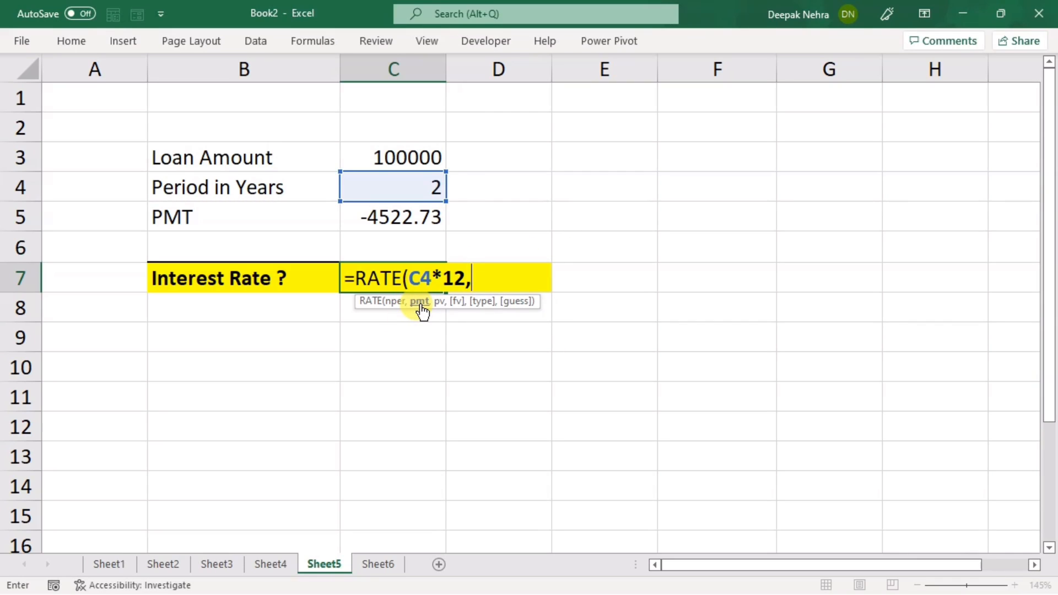
left_click(395, 219)
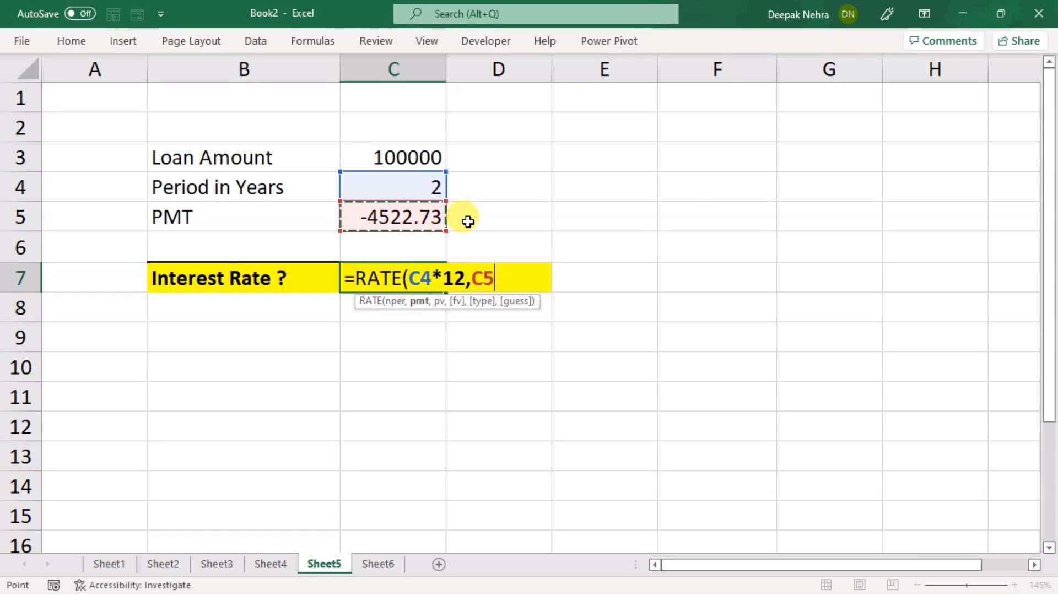
type(",")
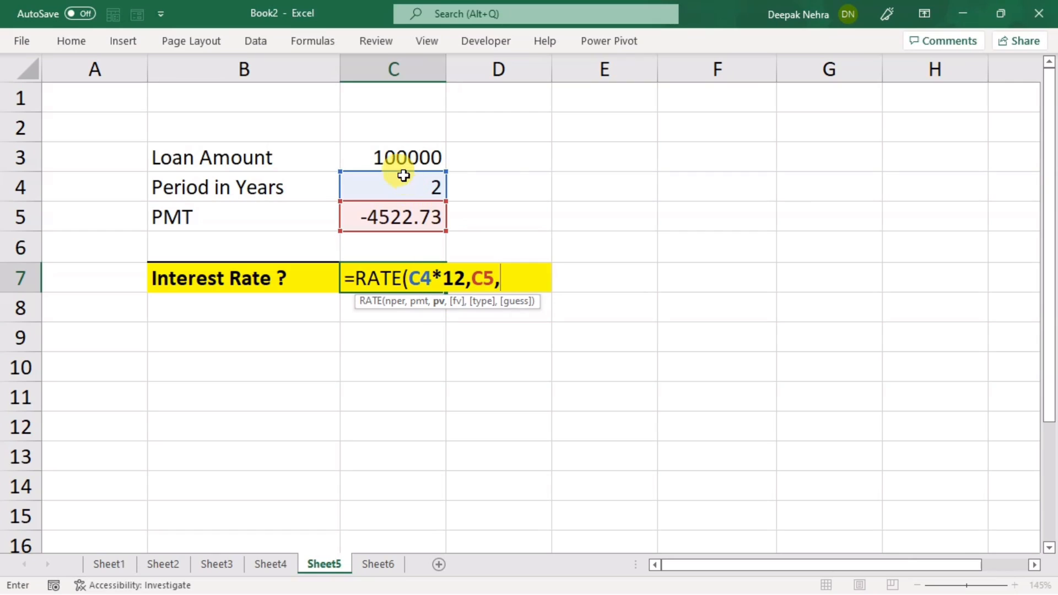
left_click(393, 156)
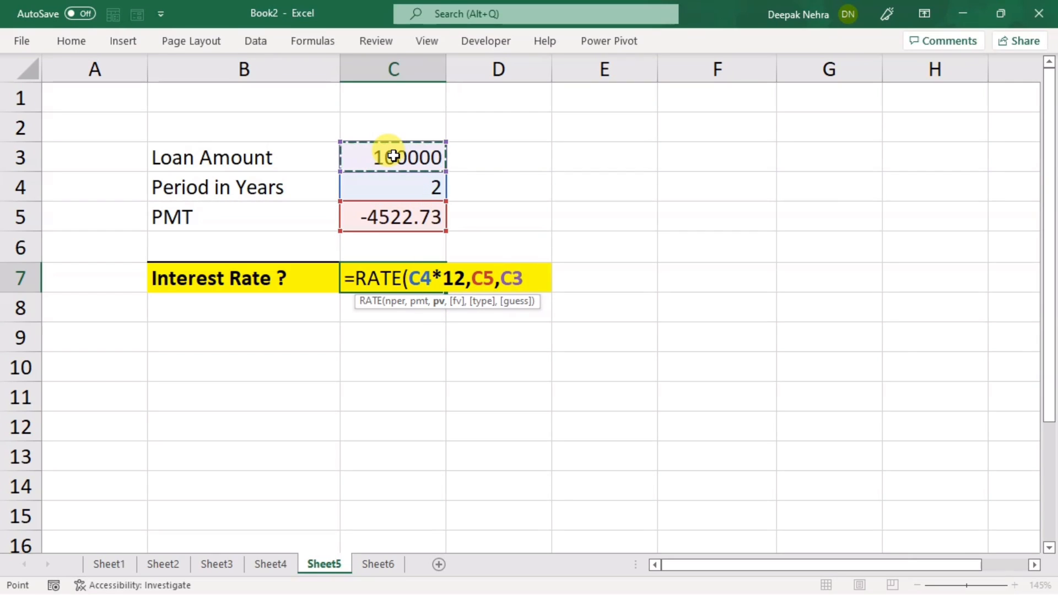
key("Return")
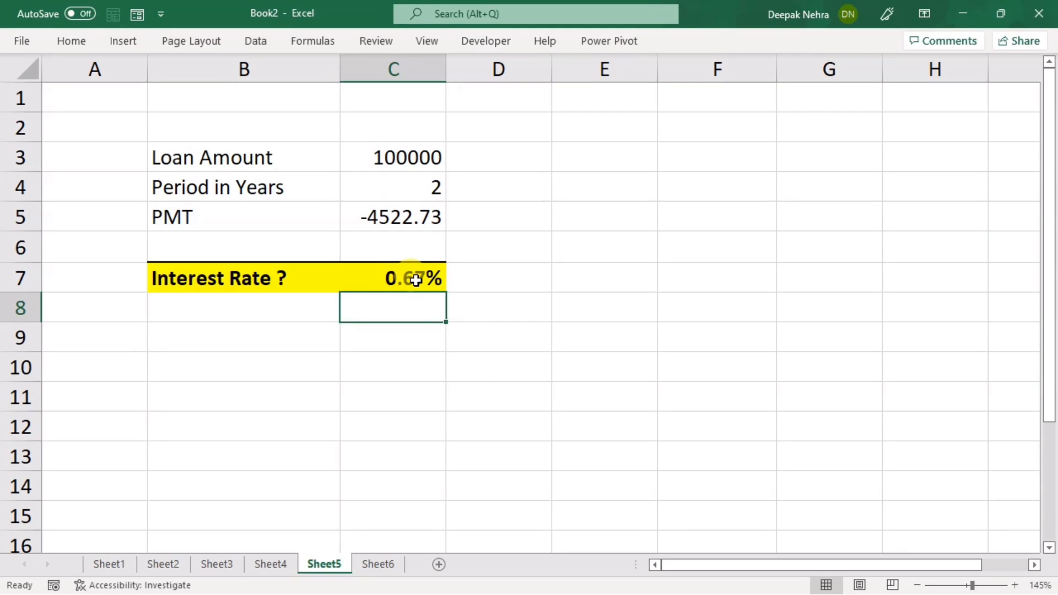
Calculate the annual interest rate in D7 with the formula =C7*12.
left_click(478, 277)
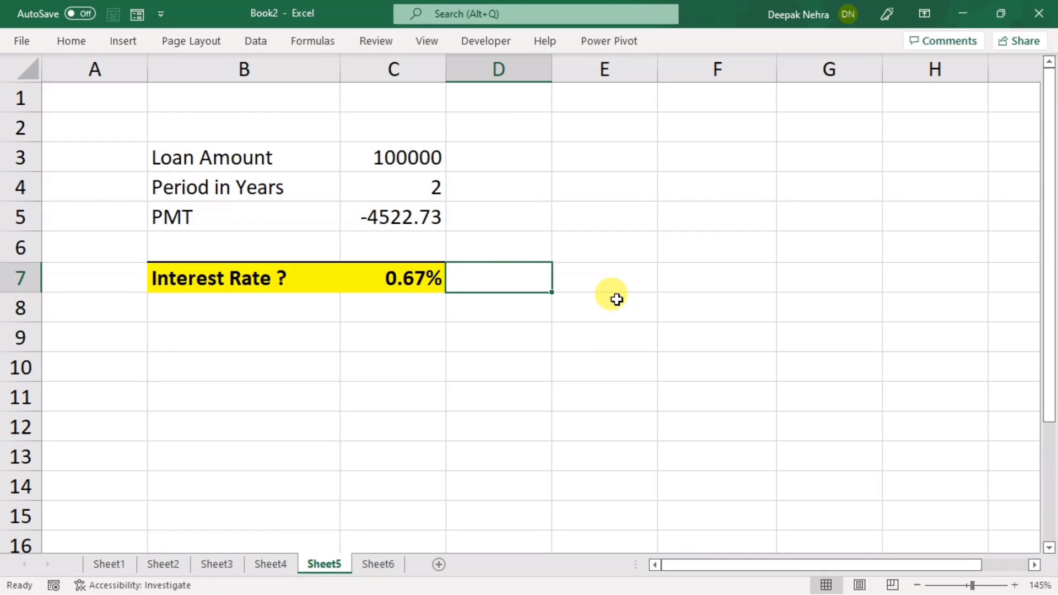
type("=")
left_click(413, 282)
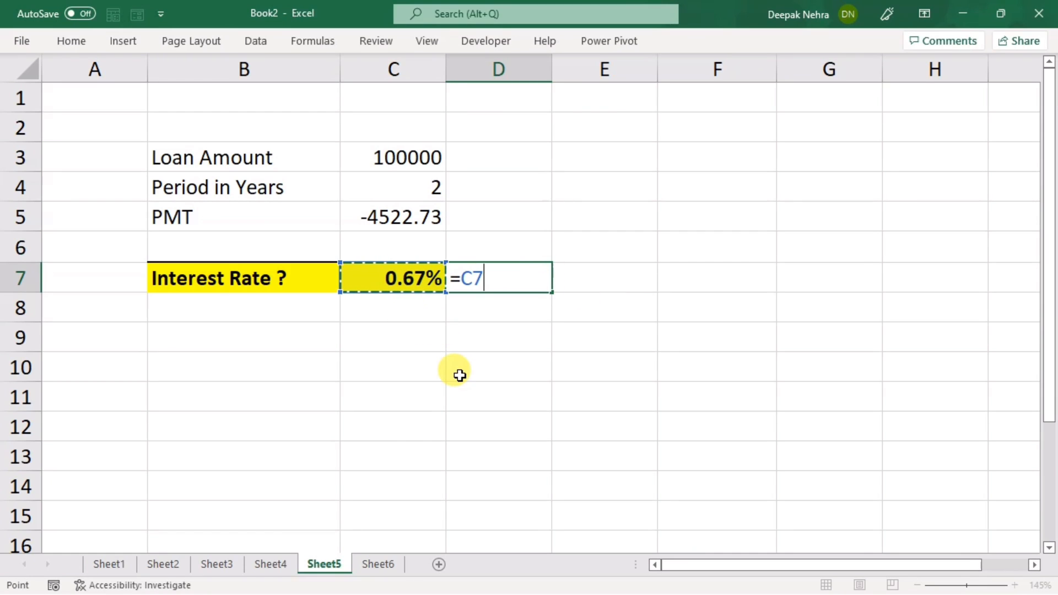
type("*12")
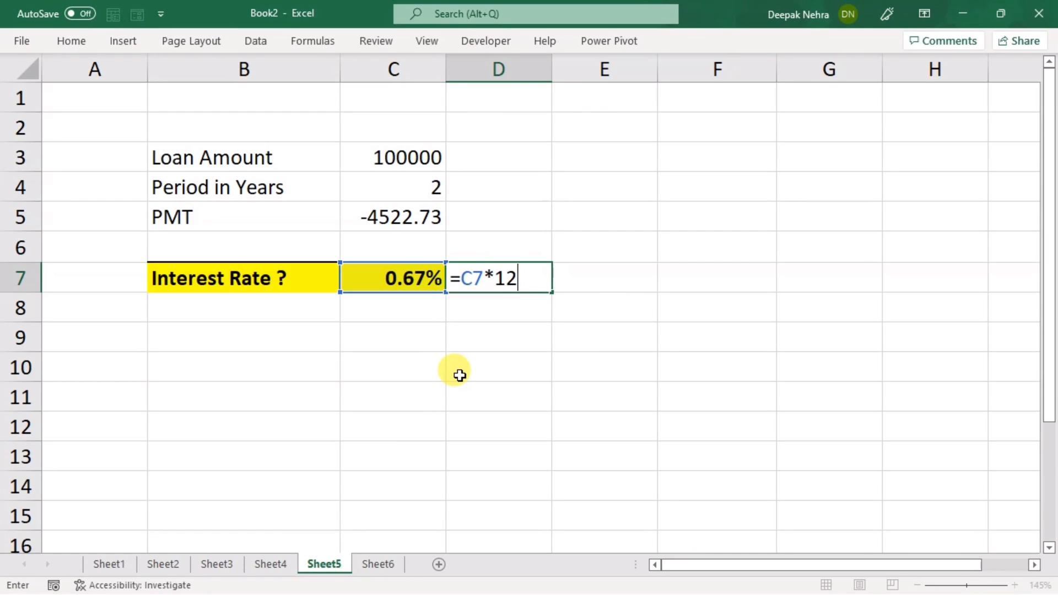
key("Return")
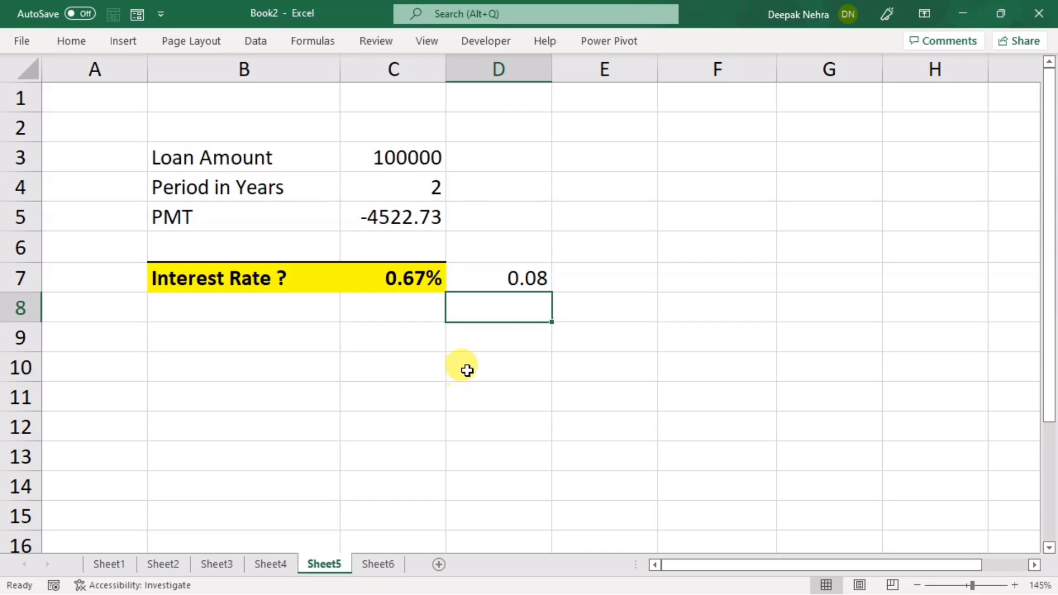
Format the annual rate in D7 with the Percentage number format.
left_click(534, 285)
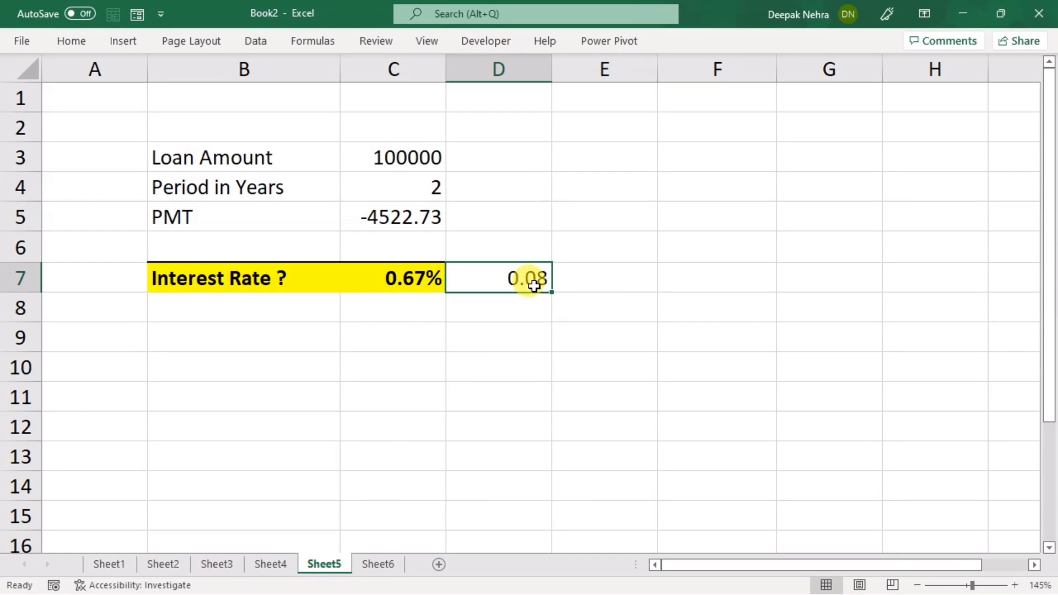
left_click(72, 42)
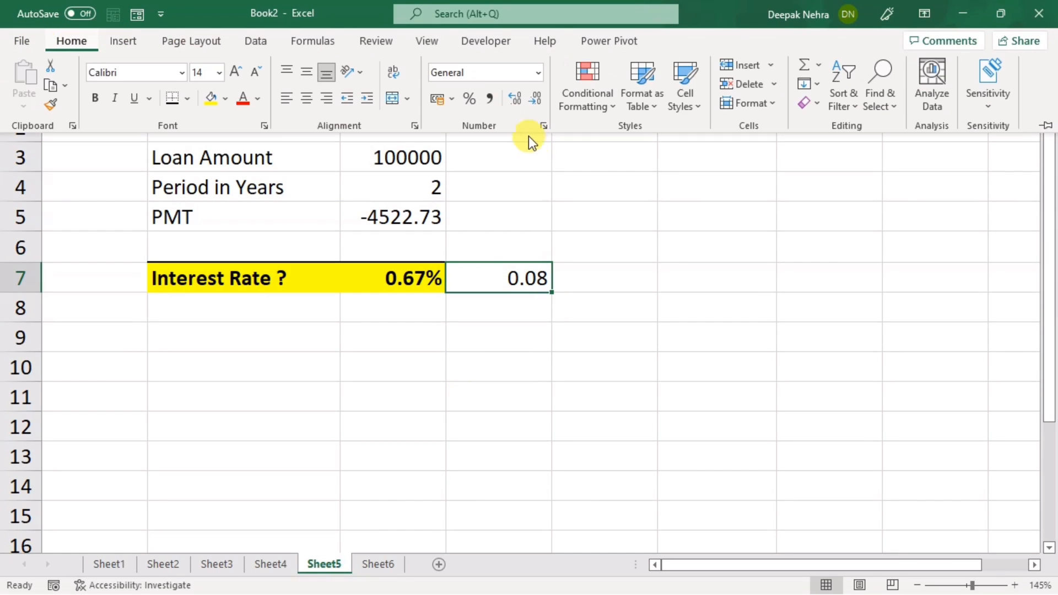
left_click(537, 73)
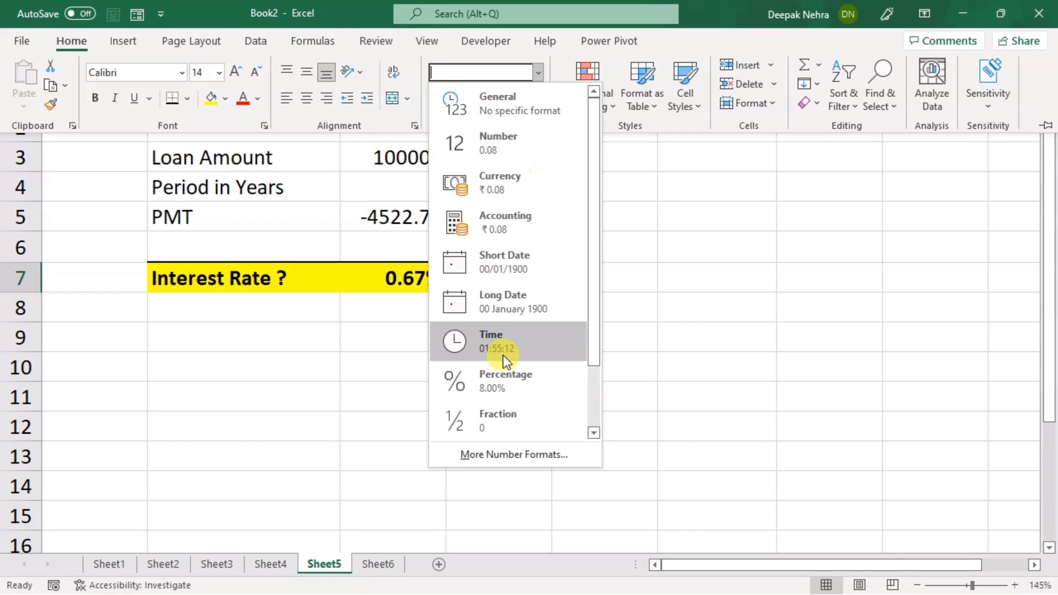
left_click(513, 384)
left_click(537, 362)
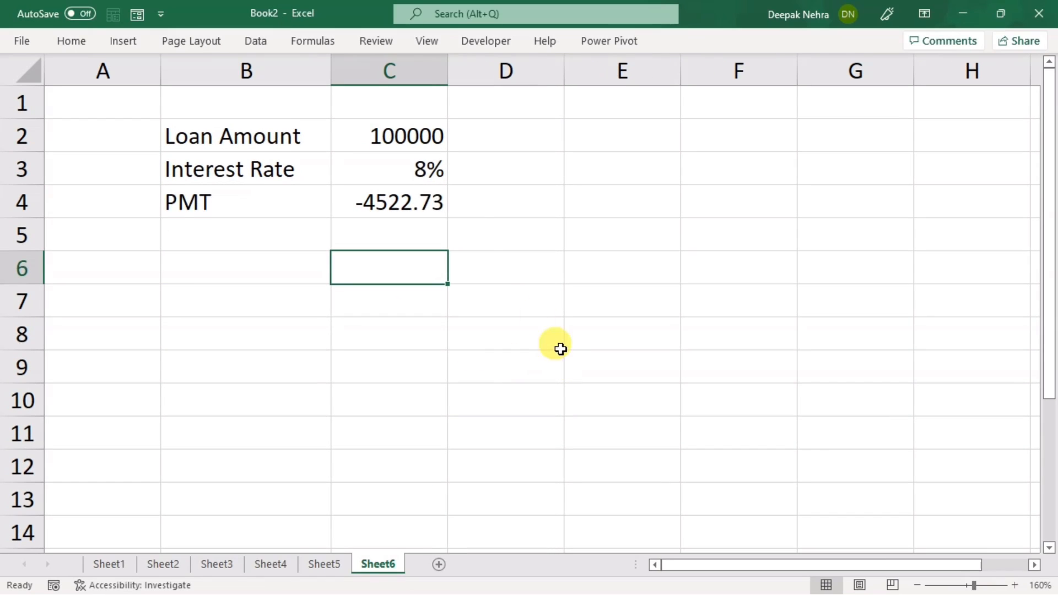
On Sheet6, start an NPER formula in C6 with C3/12 as the rate.
left_click(314, 105)
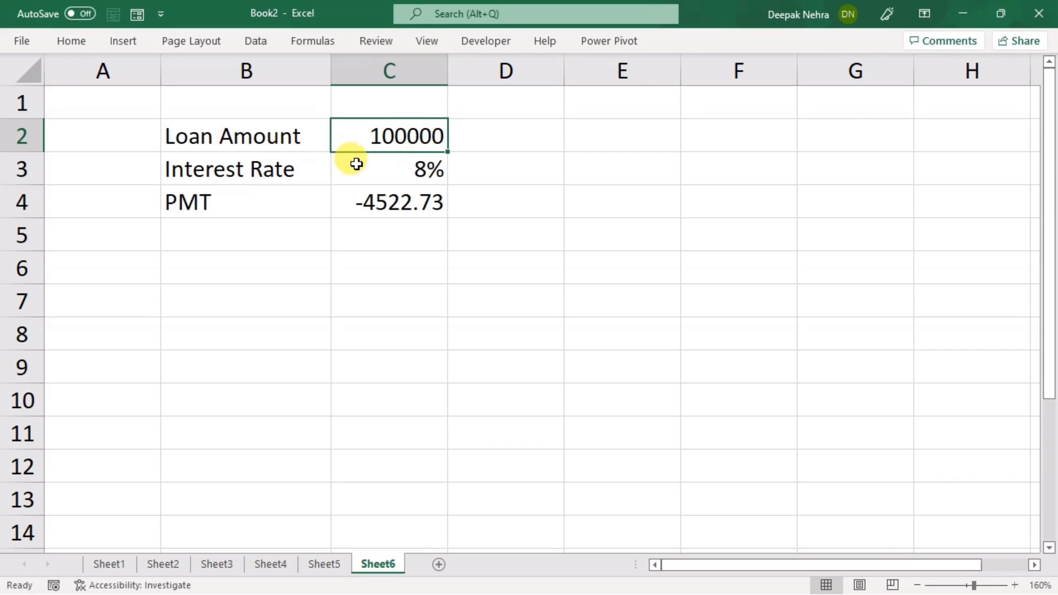
left_click(386, 163)
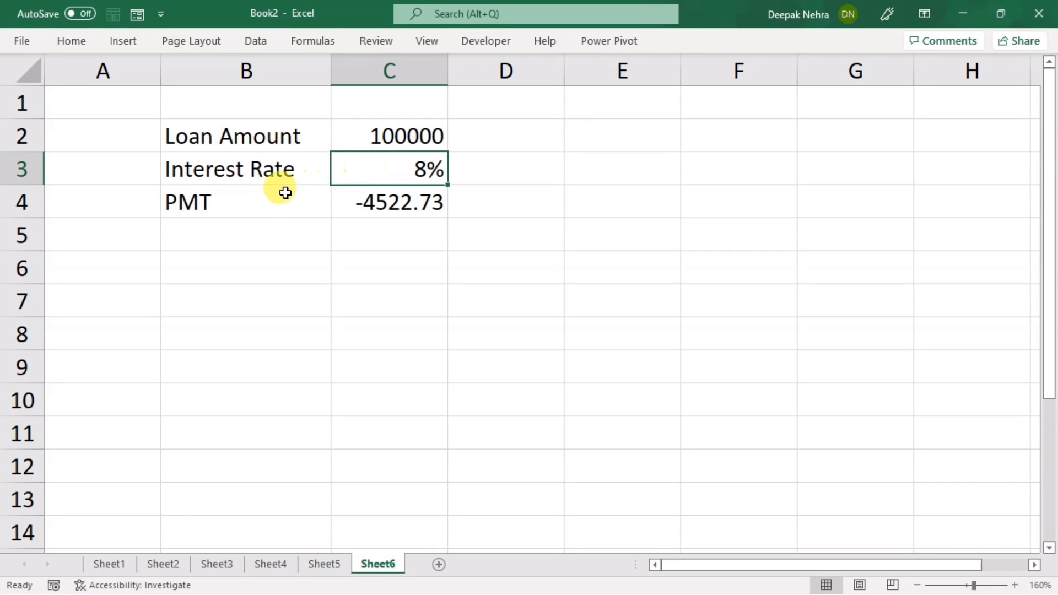
left_click(423, 203)
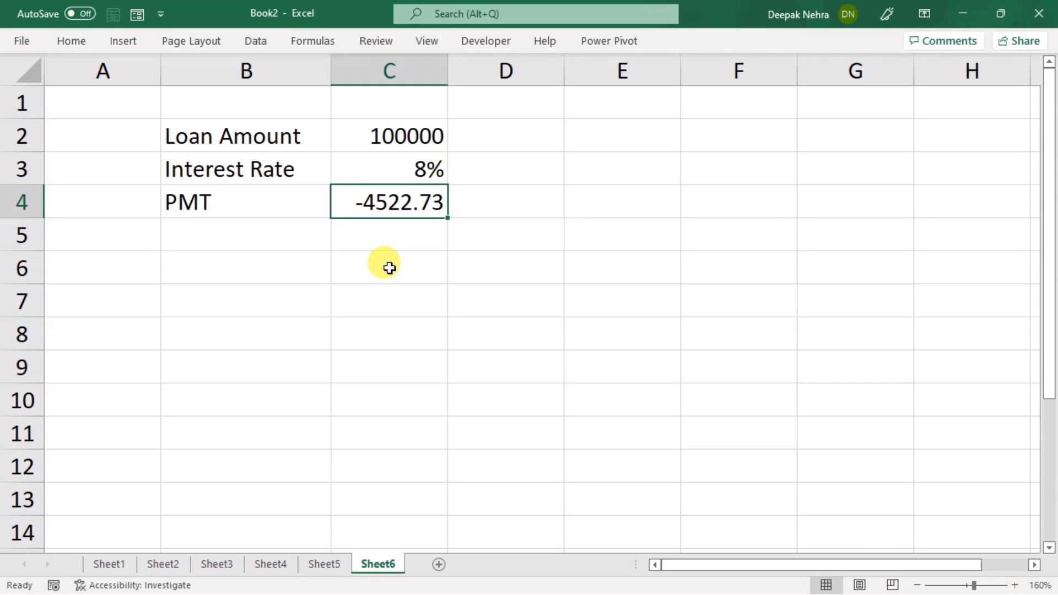
left_click(386, 266)
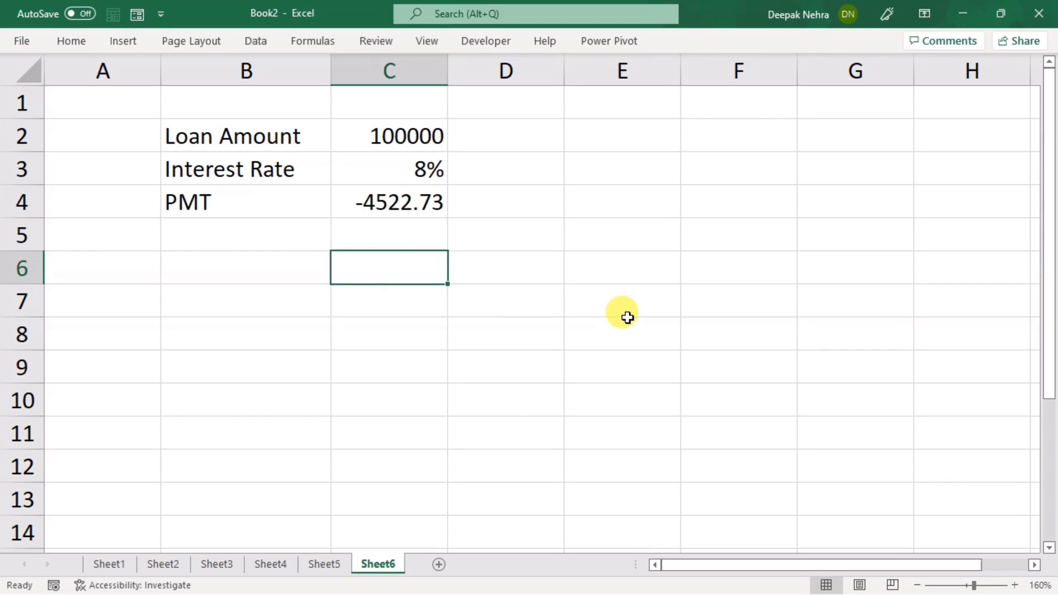
type("=nper")
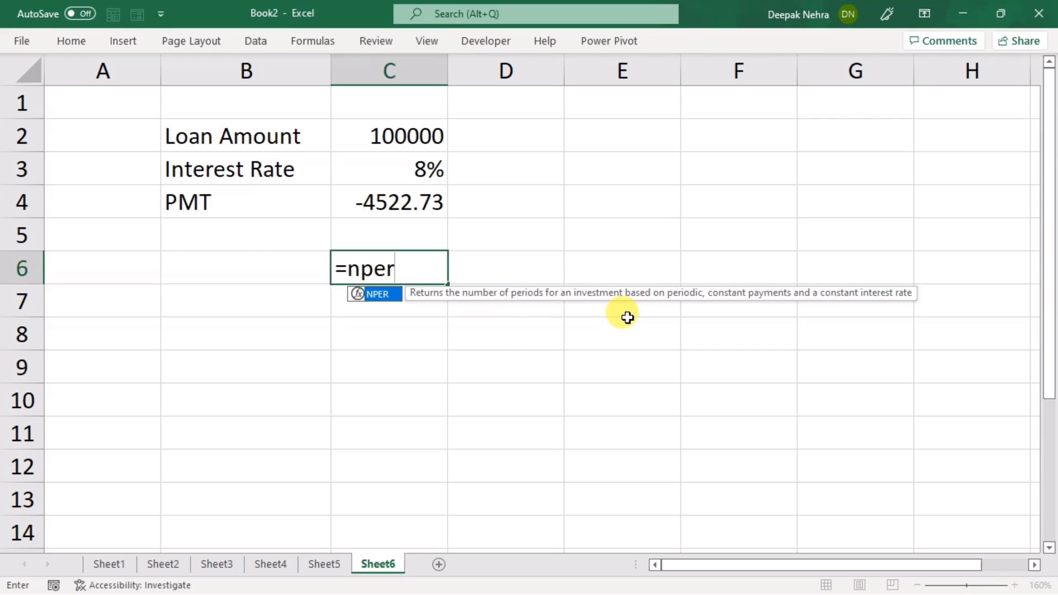
key("Tab")
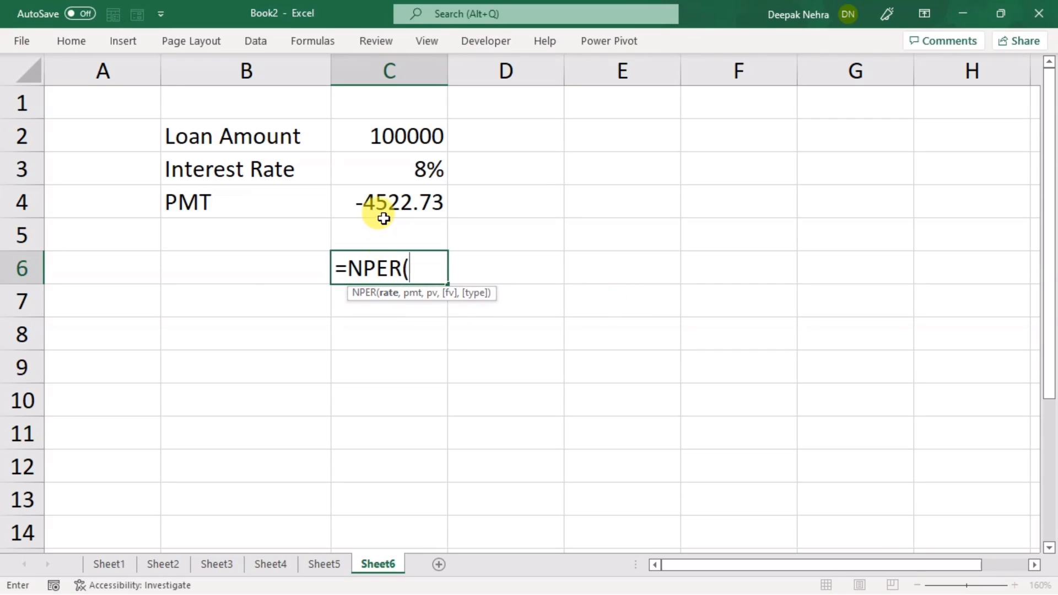
left_click(393, 171)
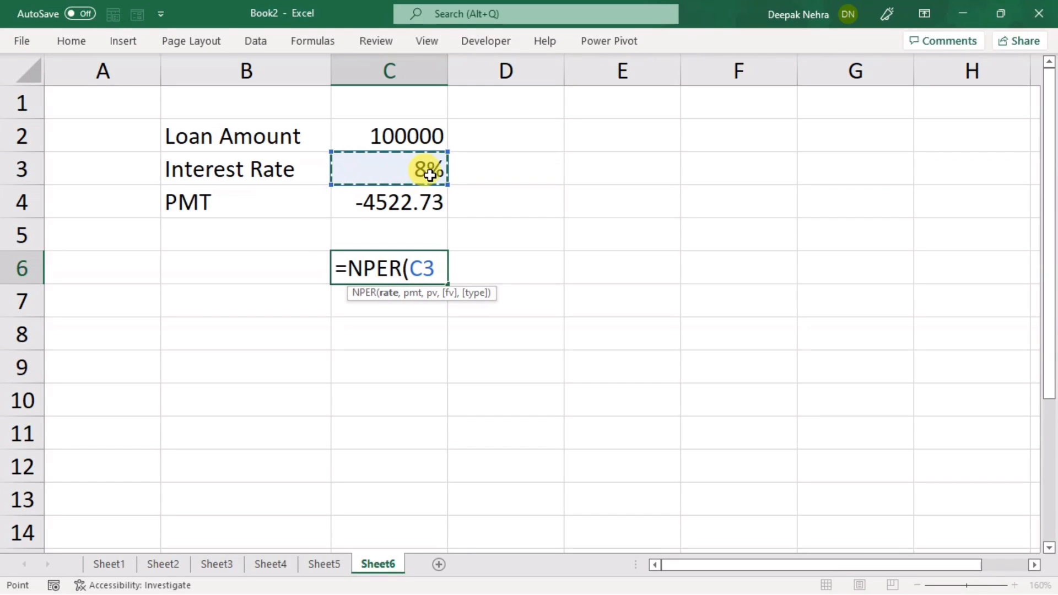
type("/12")
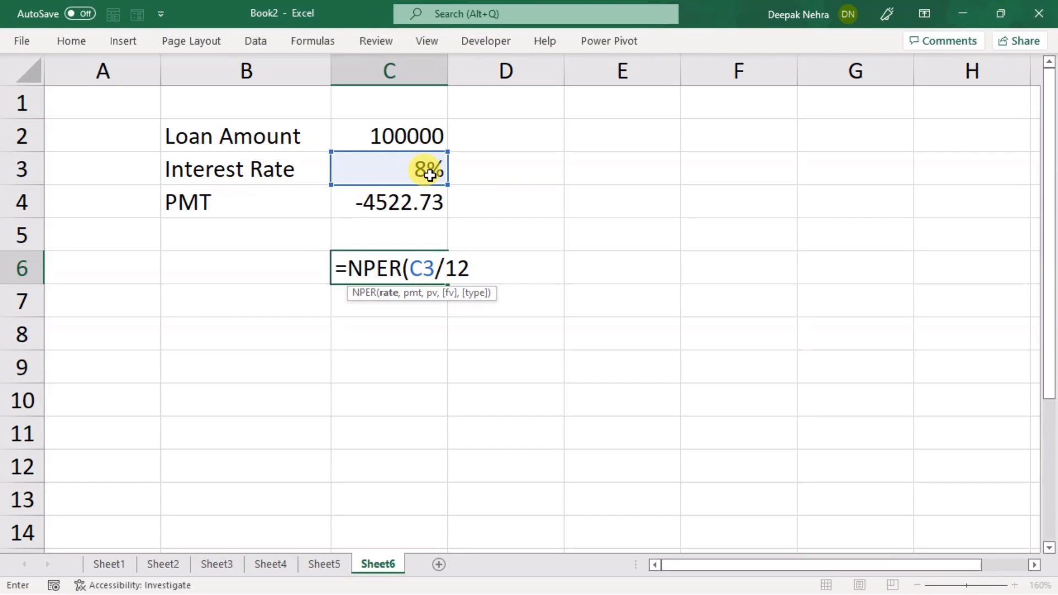
Complete the NPER formula in C6 with C4 as the payment and the loan amount in C2 as the present value.
type(",")
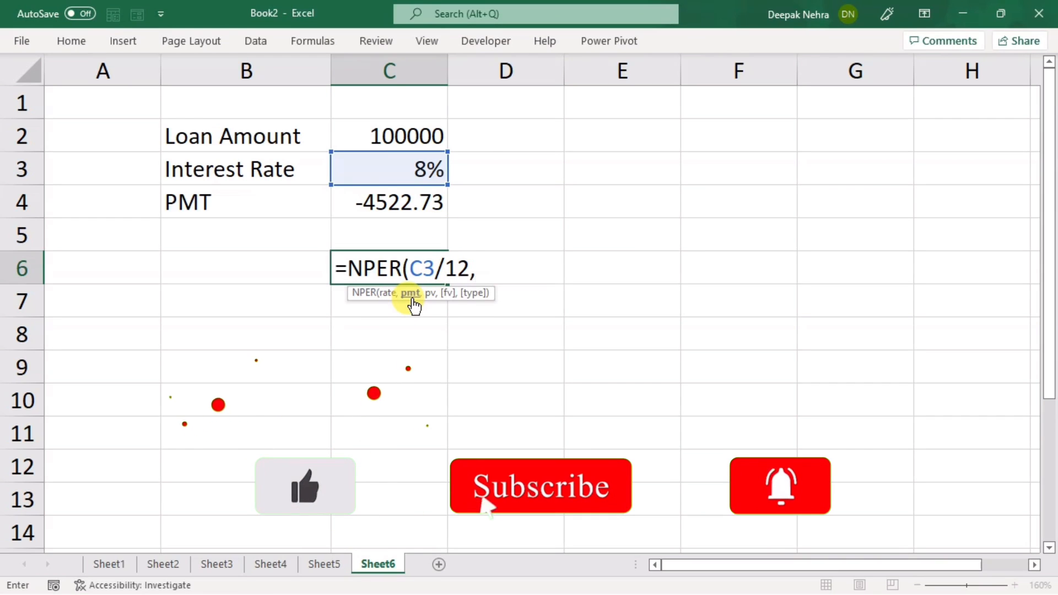
left_click(412, 203)
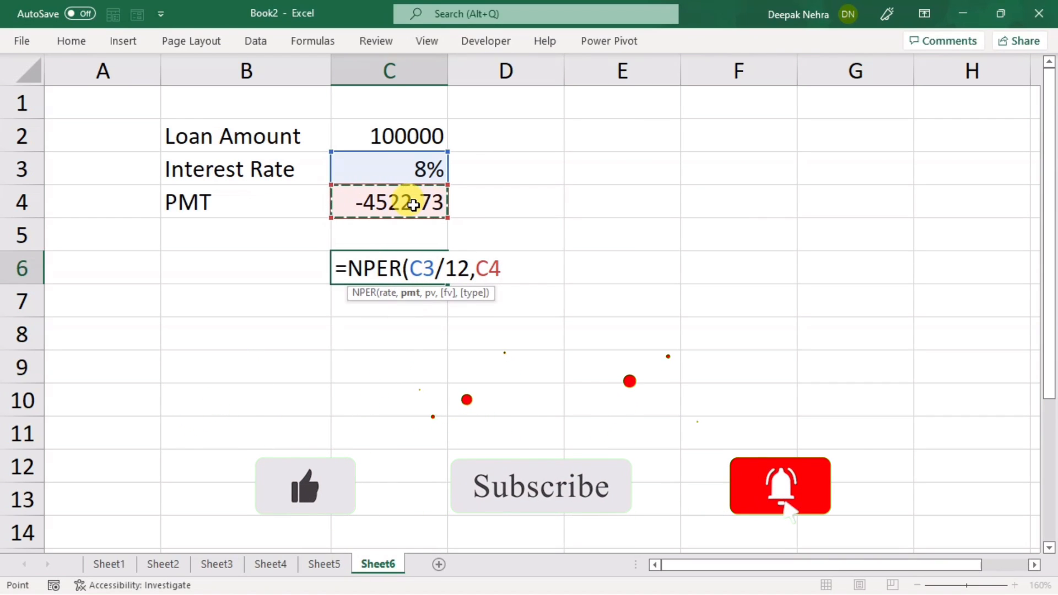
type(",")
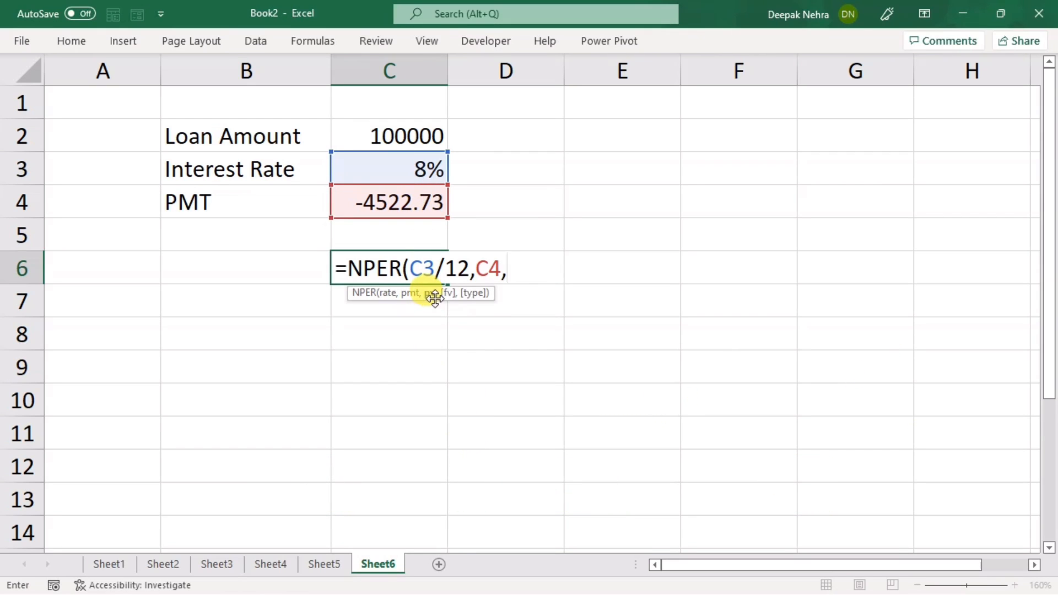
left_click(405, 130)
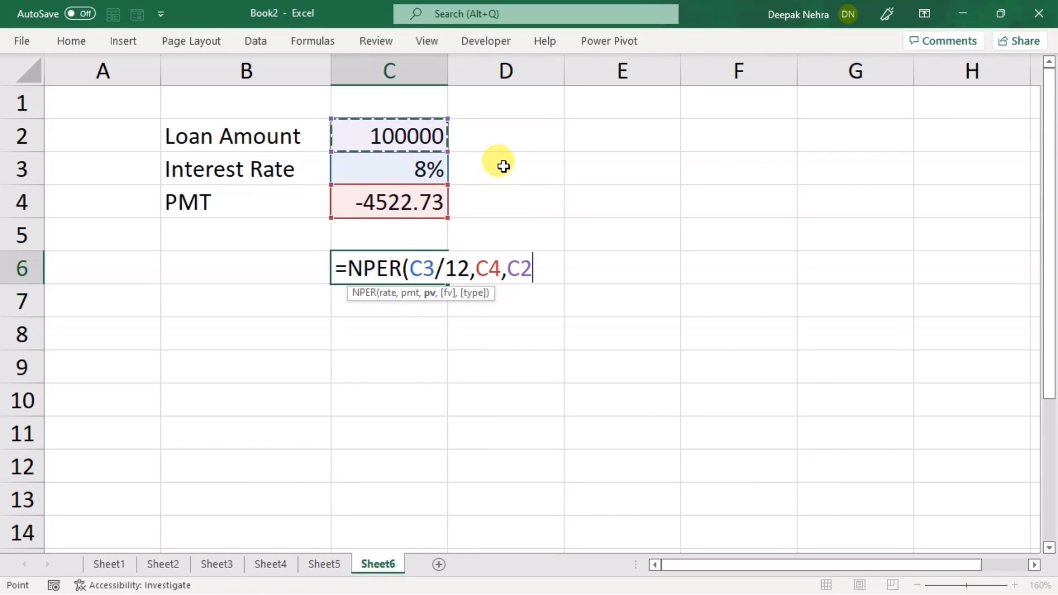
key("Return")
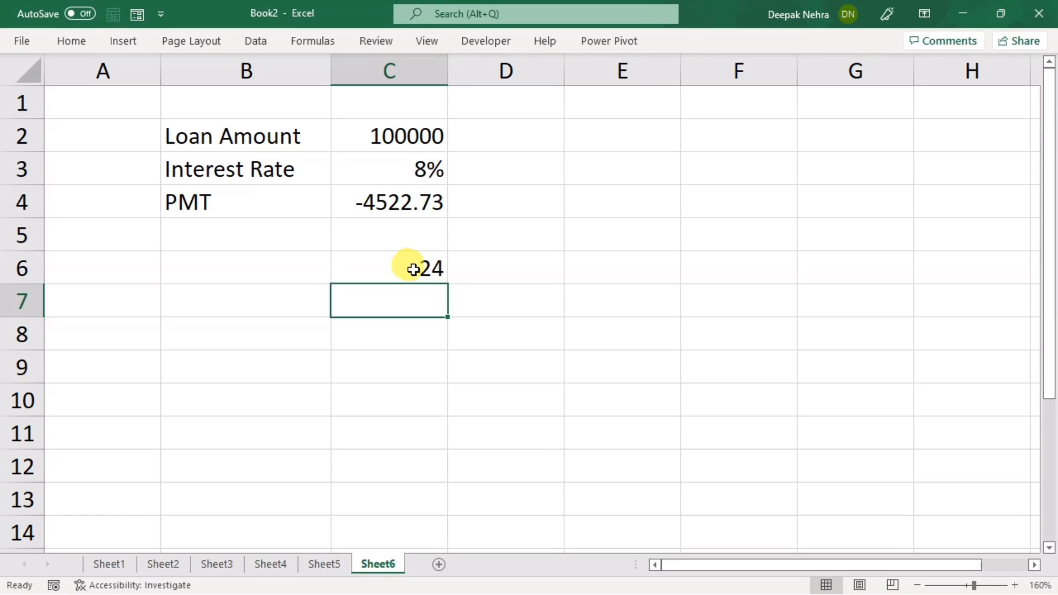